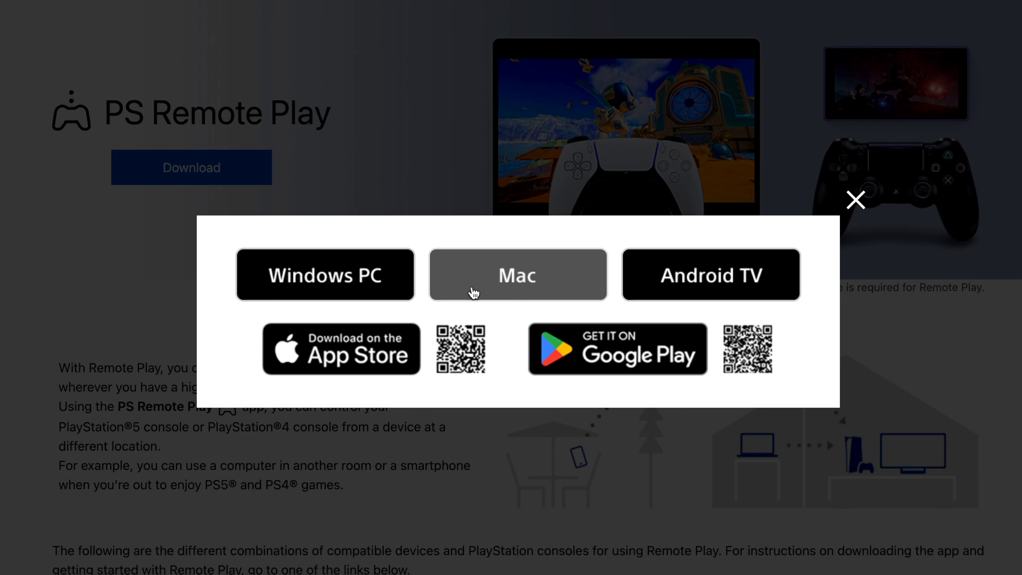
- Download the Mac version of PS Remote Play, accepting the SIE end user license agreement and privacy policy
left_click(474, 292)
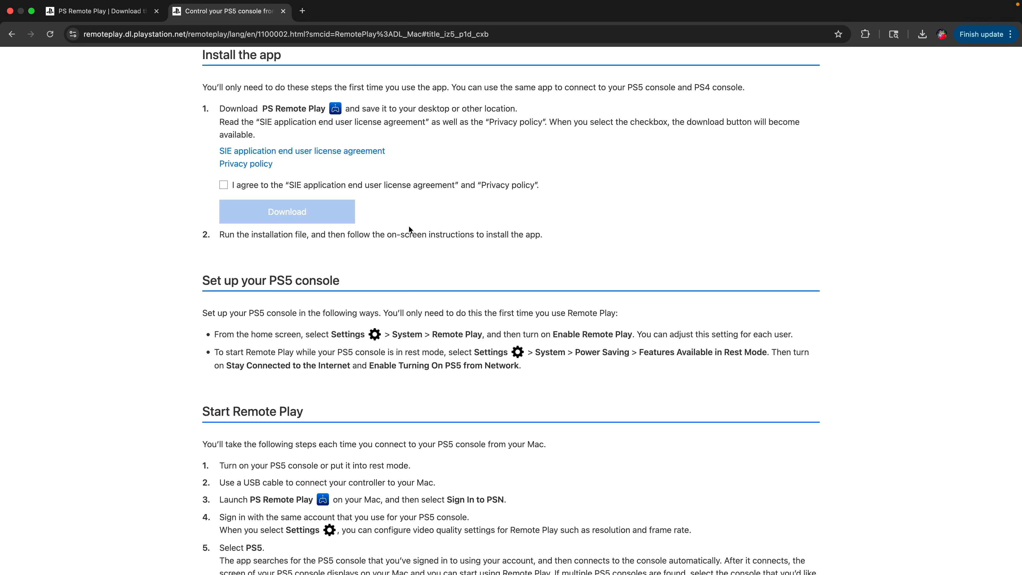
left_click(226, 186)
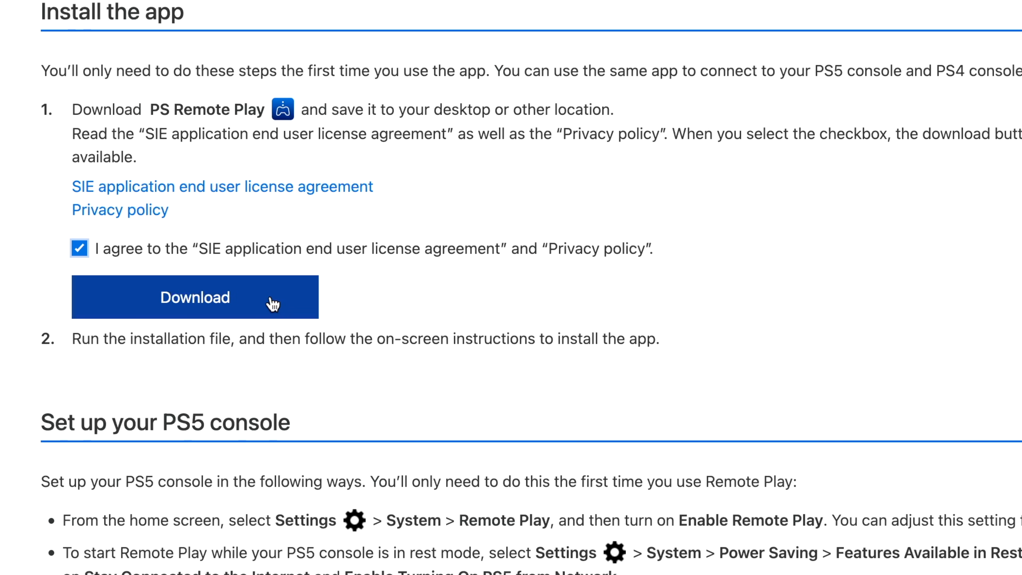
left_click(273, 304)
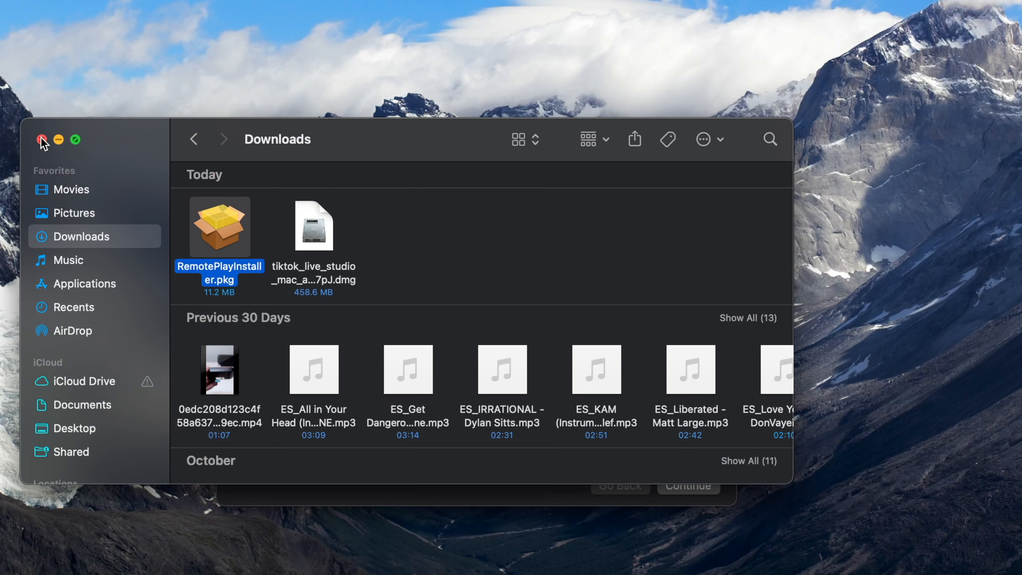
- Close the Downloads window and run the PS Remote Play installer with a standard install on Macintosh HD
left_click(41, 140)
left_click_drag(322, 153, 402, 90)
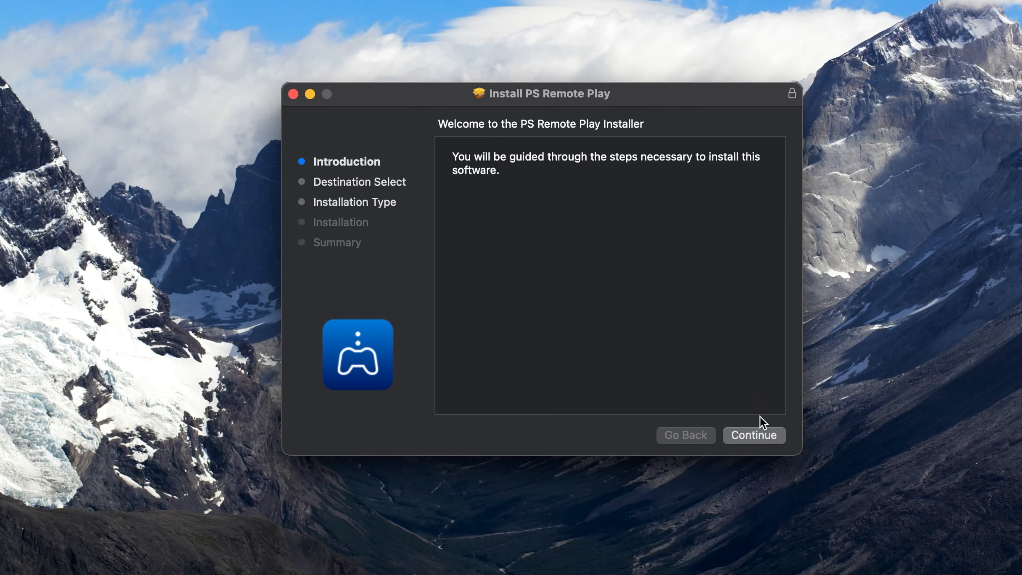
left_click(761, 437)
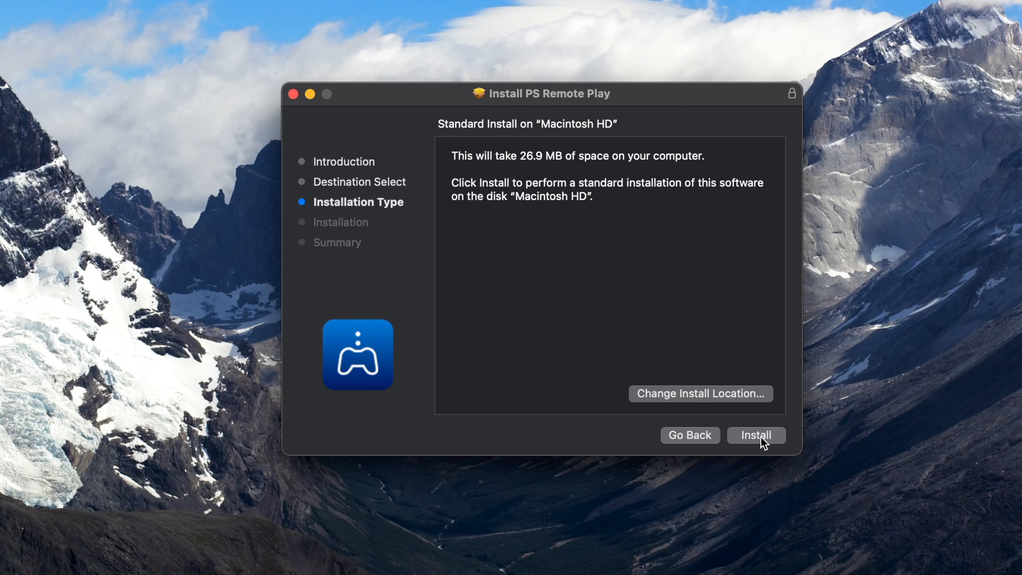
left_click(757, 436)
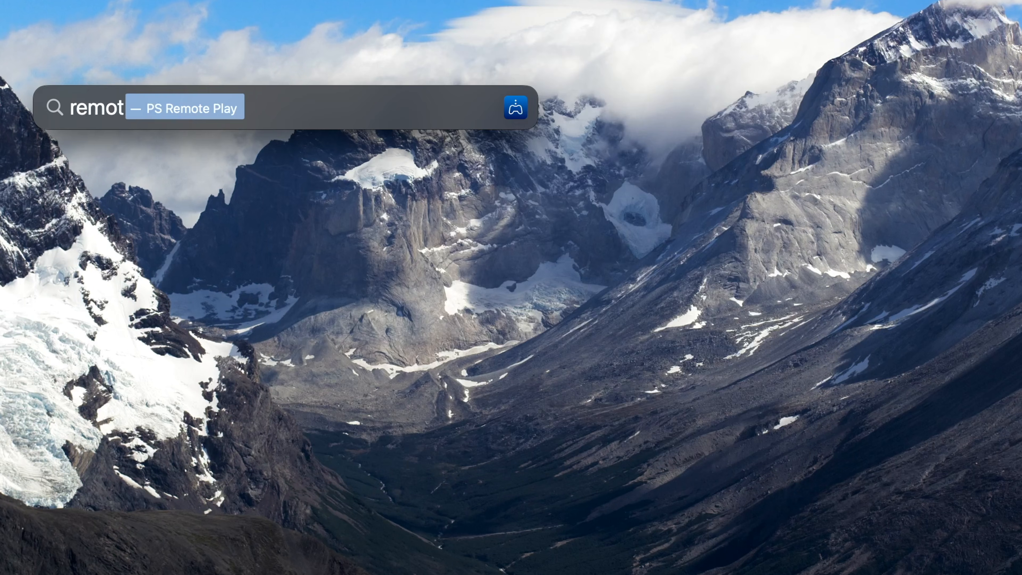
- Search the Mac for "remote", launch PS Remote Play and open the PlayStation account sign-in form
type("e")
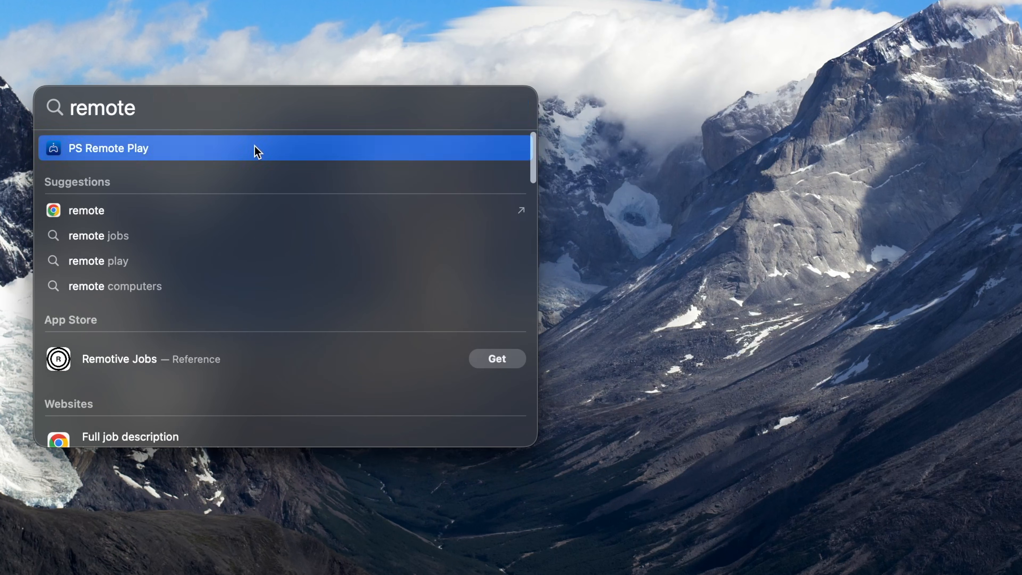
key("Return")
left_click(502, 434)
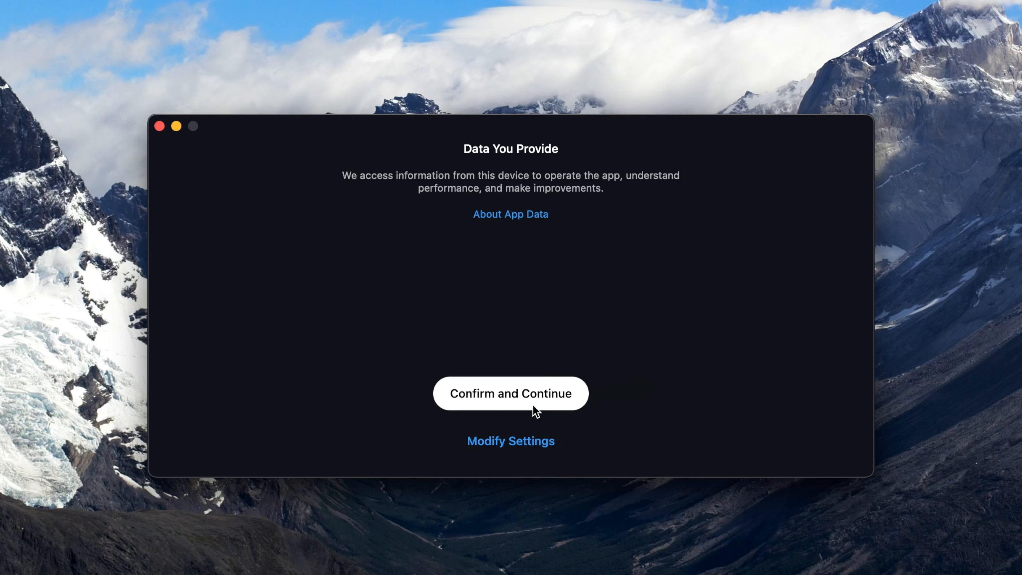
left_click(533, 405)
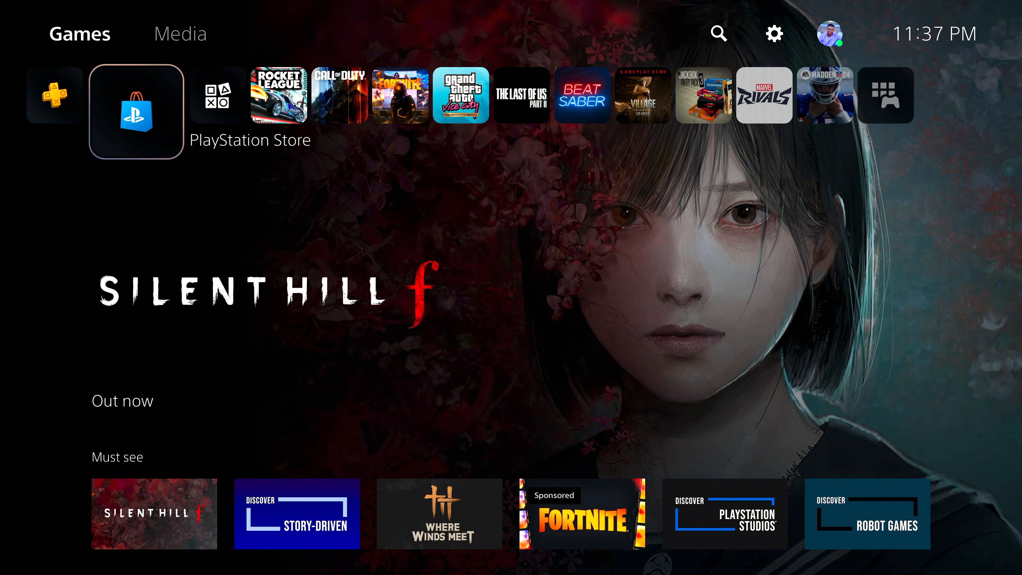
- On the PS5, go to the Remote Play options in the System settings and highlight Enable Remote Play
key("Up")
key("Right")
key("Right")
key("Return")
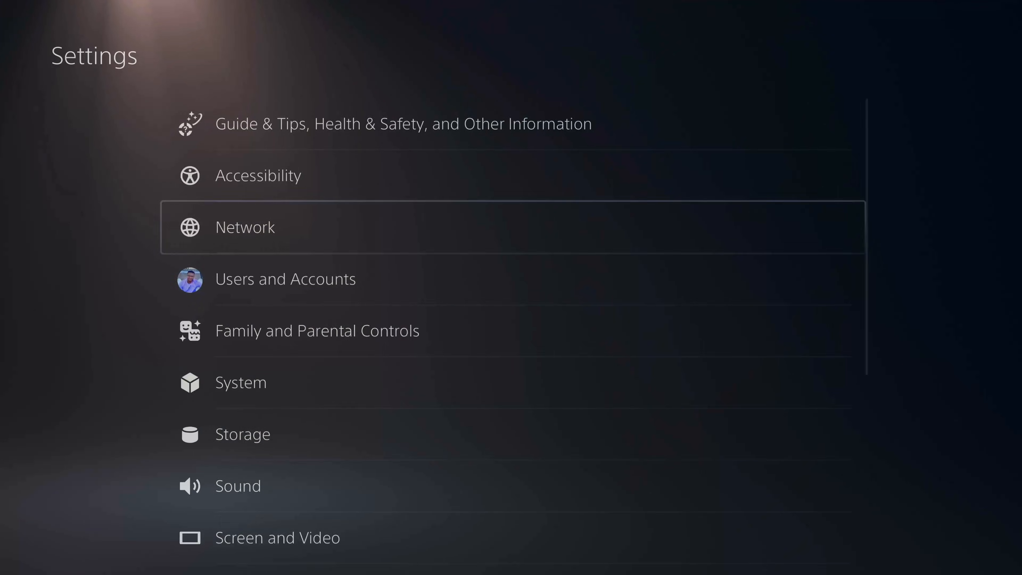
key("Down")
key("Down")
key("Down")
key("Return")
key("Down")
key("Down")
key("Down")
key("Down")
key("Down")
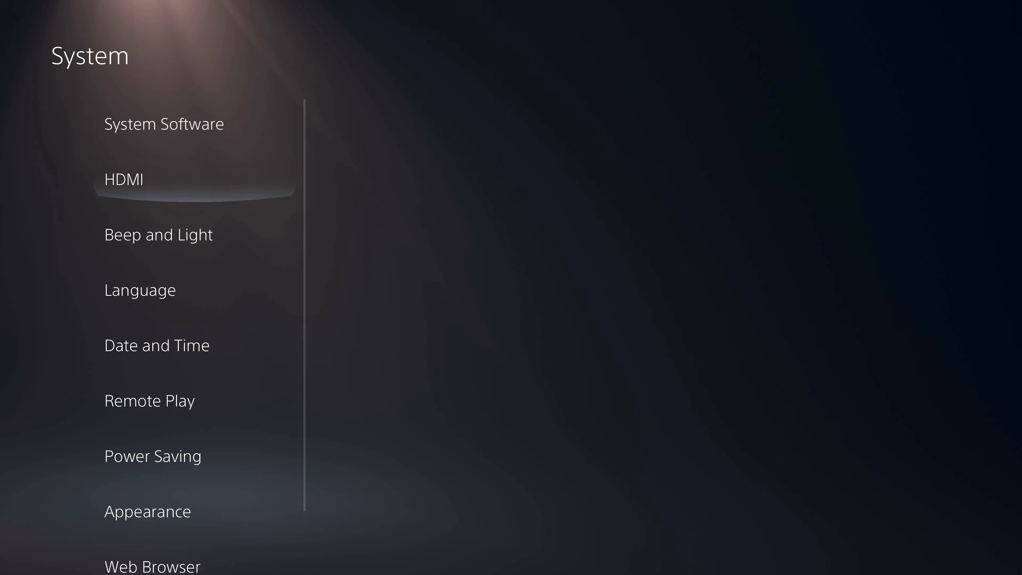
key("Right")
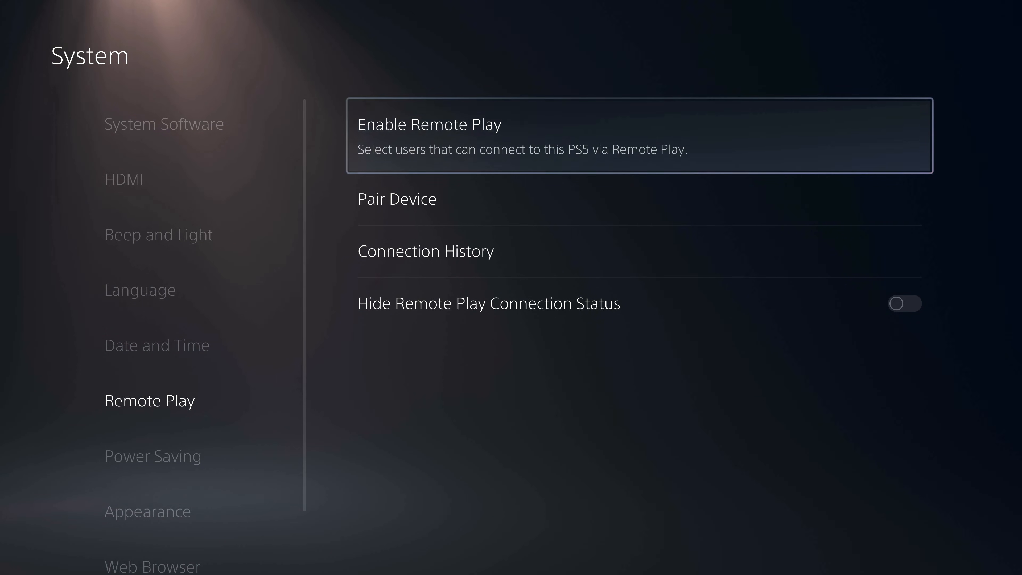
- Open Features Available in Rest Mode in the Power Saving settings and check the network options there
key("Left")
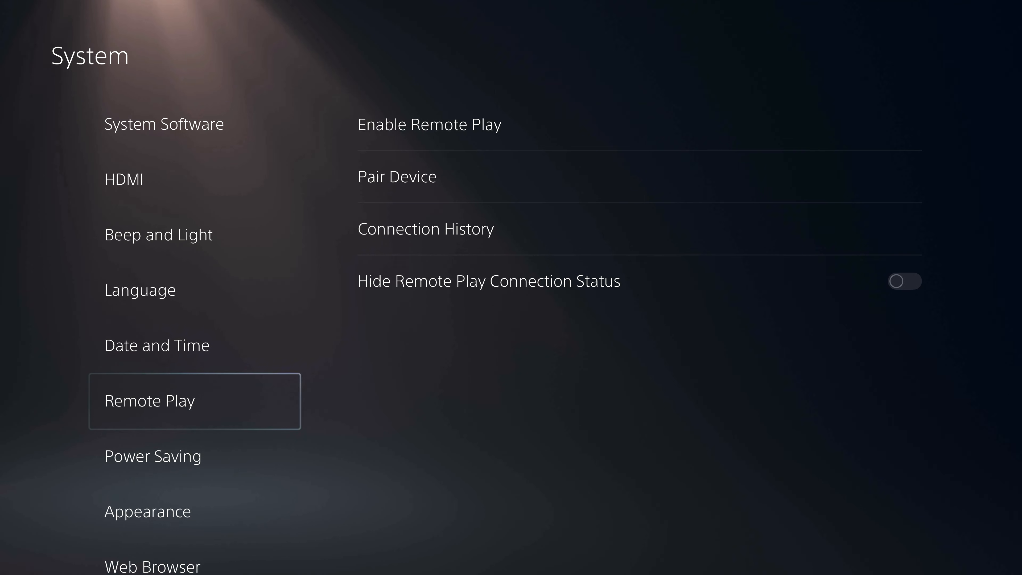
key("Down")
key("Right")
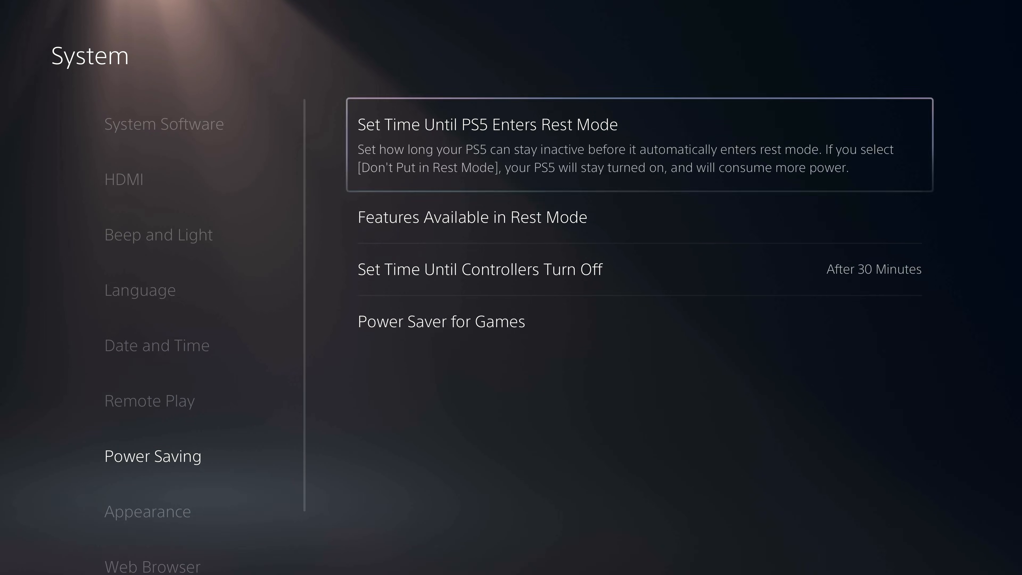
key("Down")
key("Return")
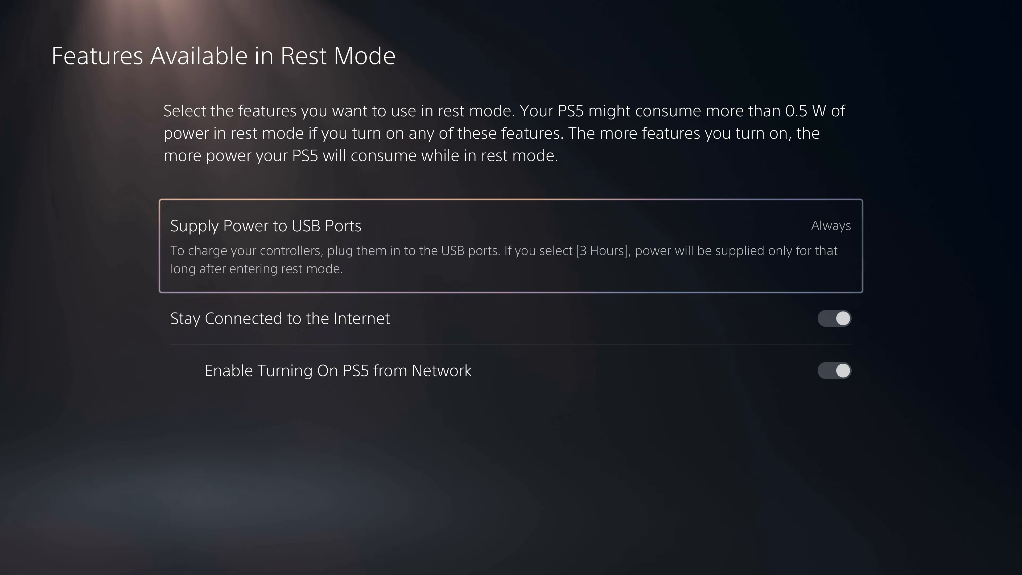
key("Down")
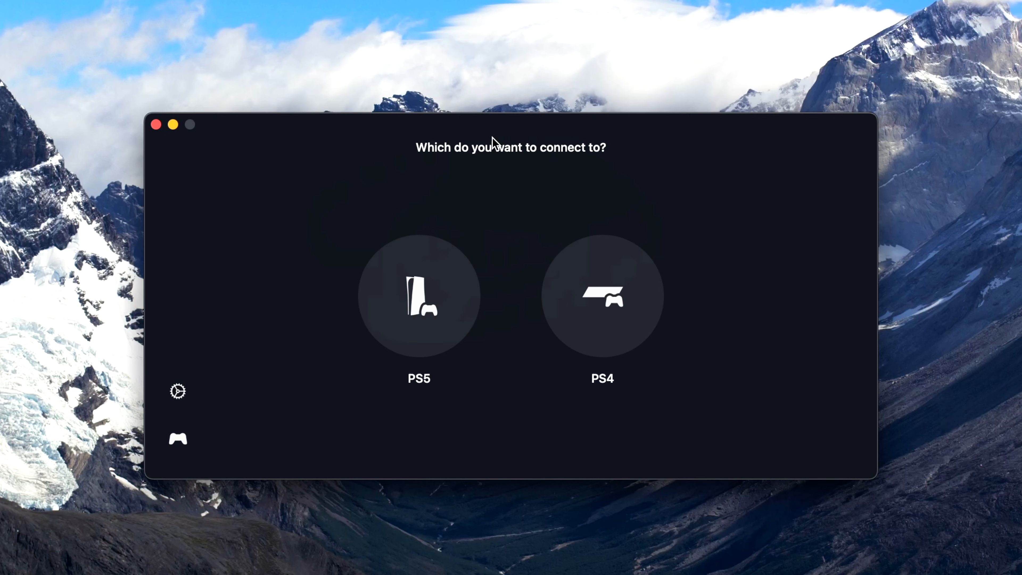
- Switch to PS Remote Play on the Mac, choose PS5 as the console to connect to and acknowledge the notice
left_click(424, 293)
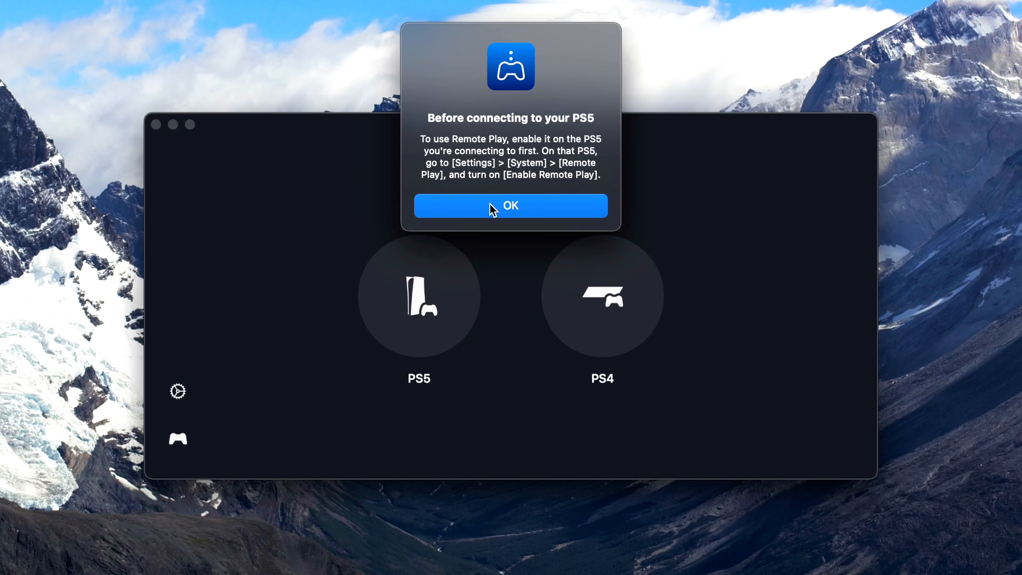
left_click(490, 204)
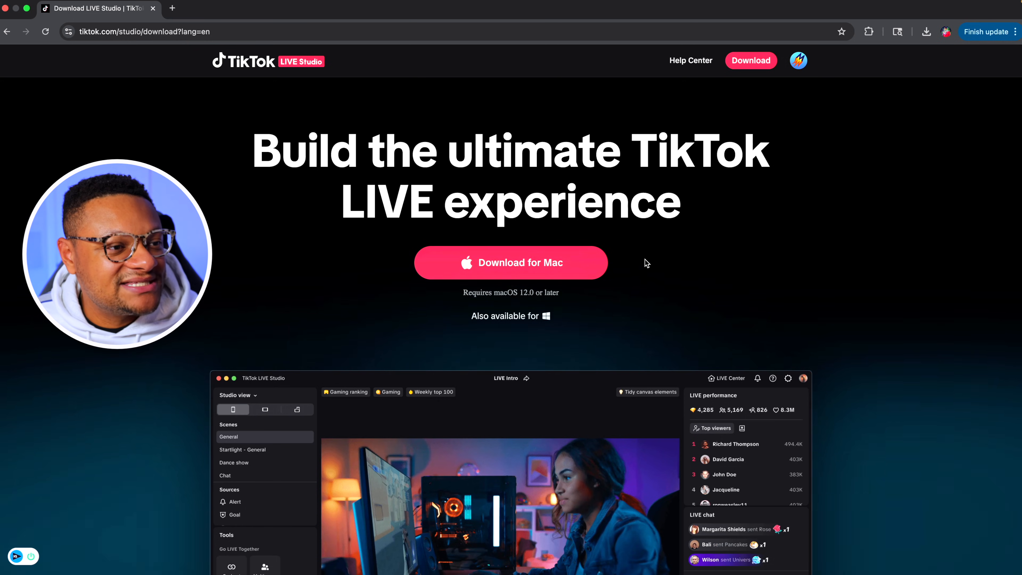
- Download TikTok LIVE Studio for Mac and open its login form with the email or username option
left_click(566, 270)
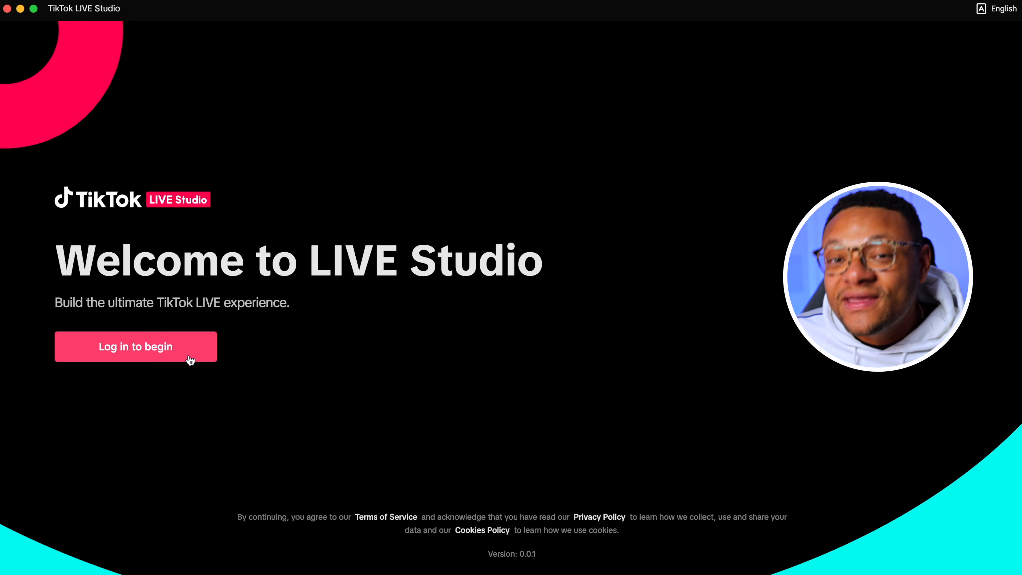
left_click(190, 359)
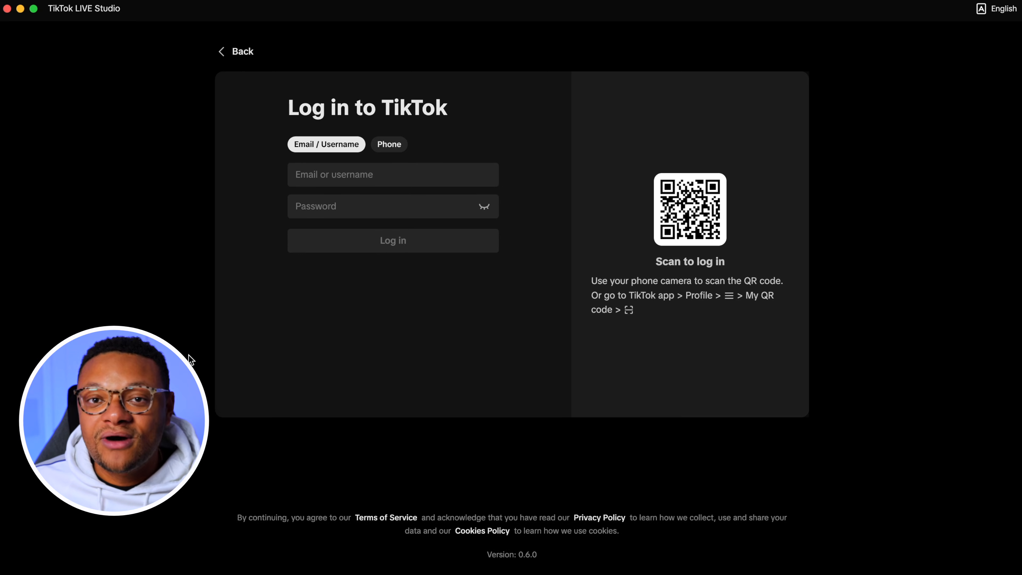
left_click(388, 145)
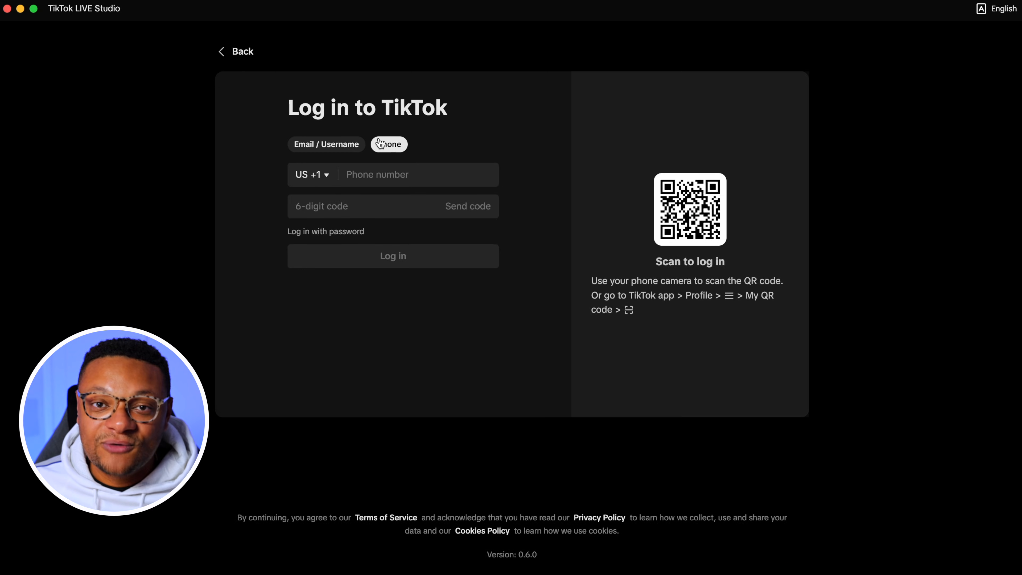
left_click(355, 146)
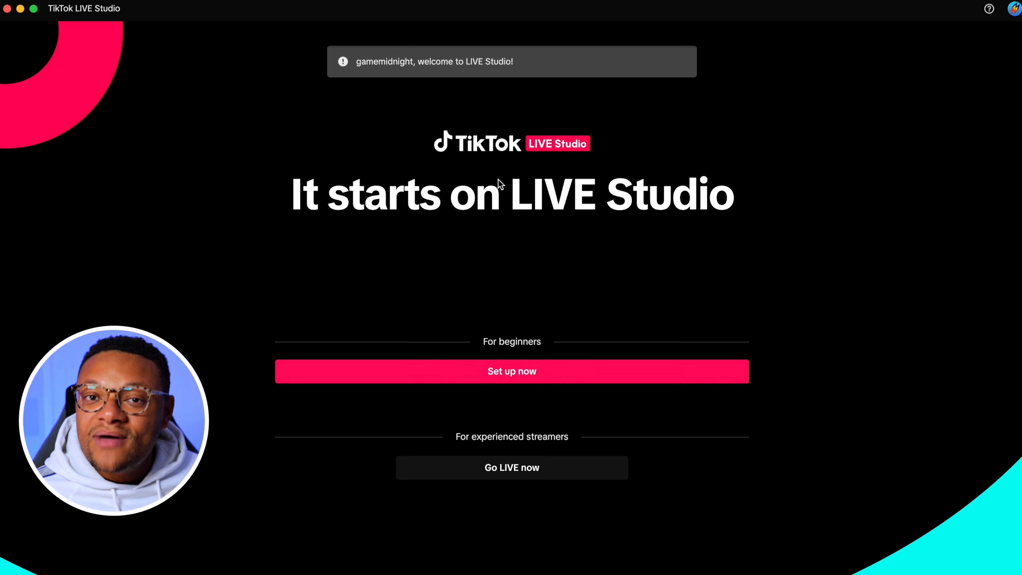
- Start the beginner setup in TikTok LIVE Studio and accept the suggested Quality priority video setting
left_click(458, 377)
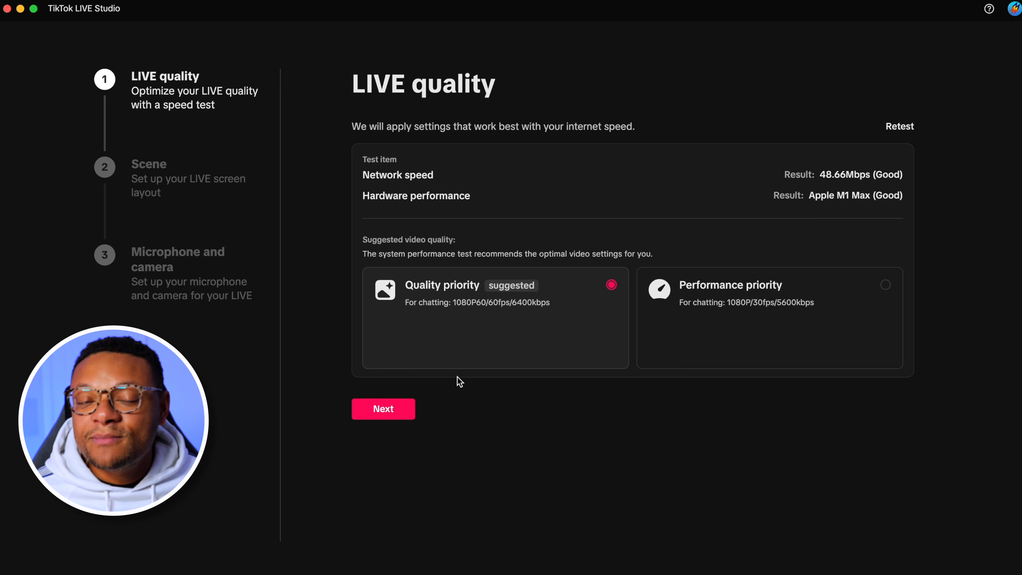
left_click(398, 421)
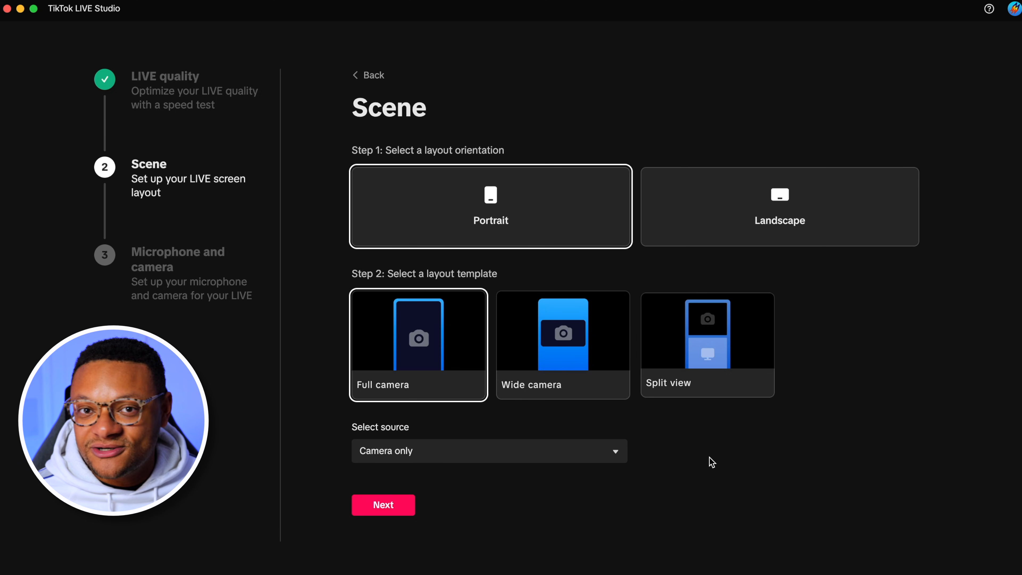
- Select the Split view layout, choose Window capture as its source and allow TikTok LIVE Studio to record the screen and system audio
left_click(708, 343)
left_click(489, 451)
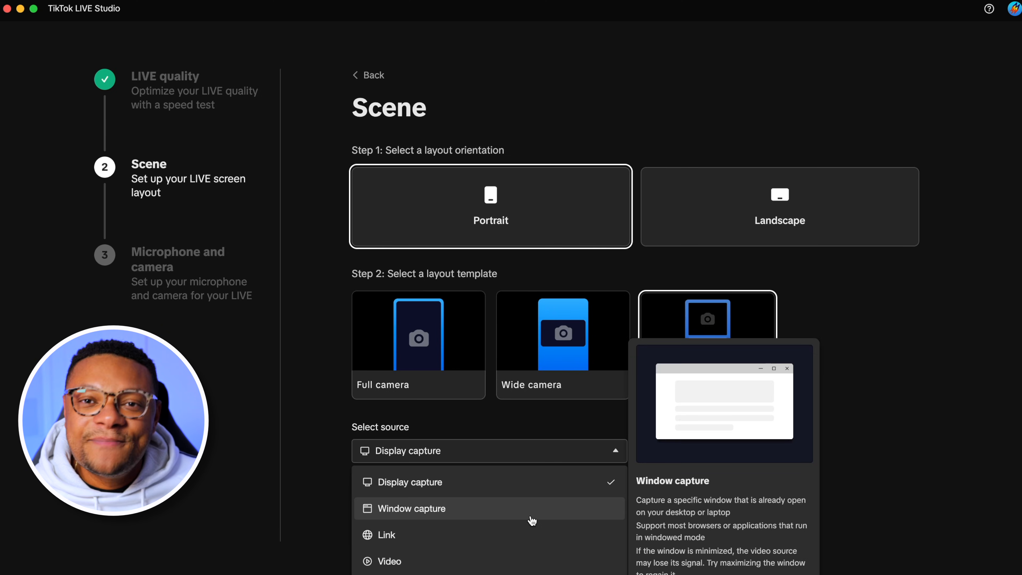
left_click(544, 517)
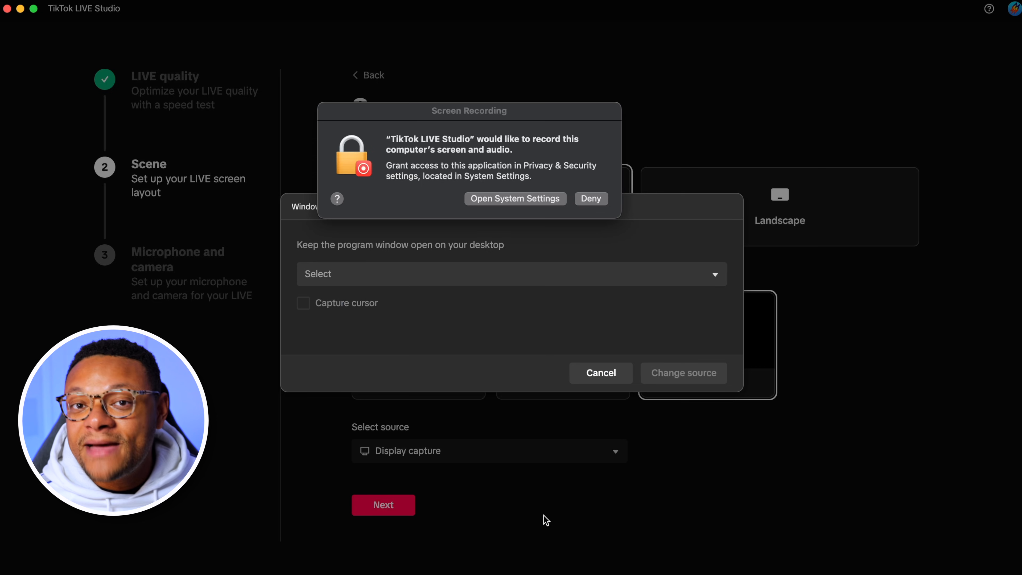
left_click(515, 198)
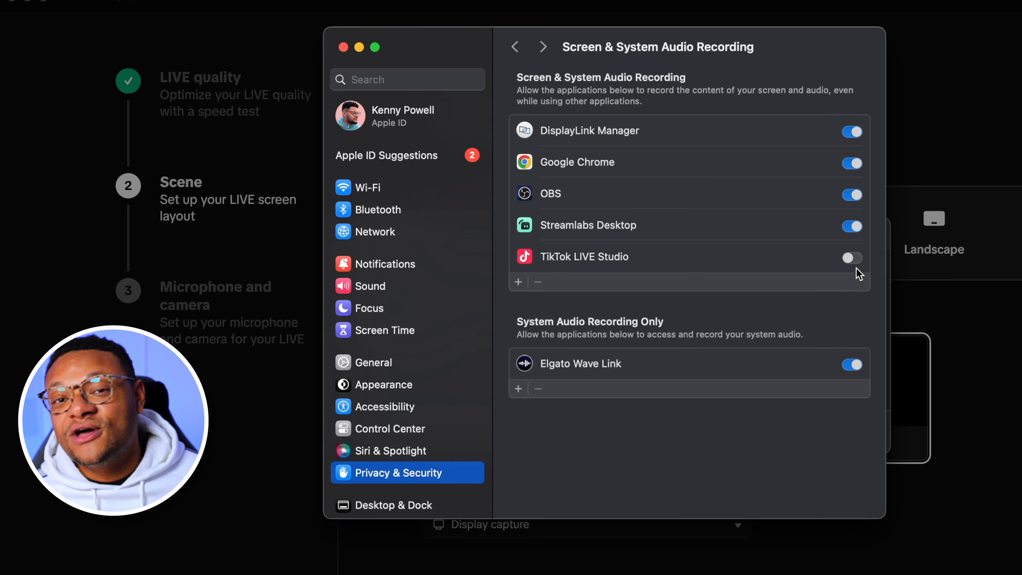
left_click(851, 258)
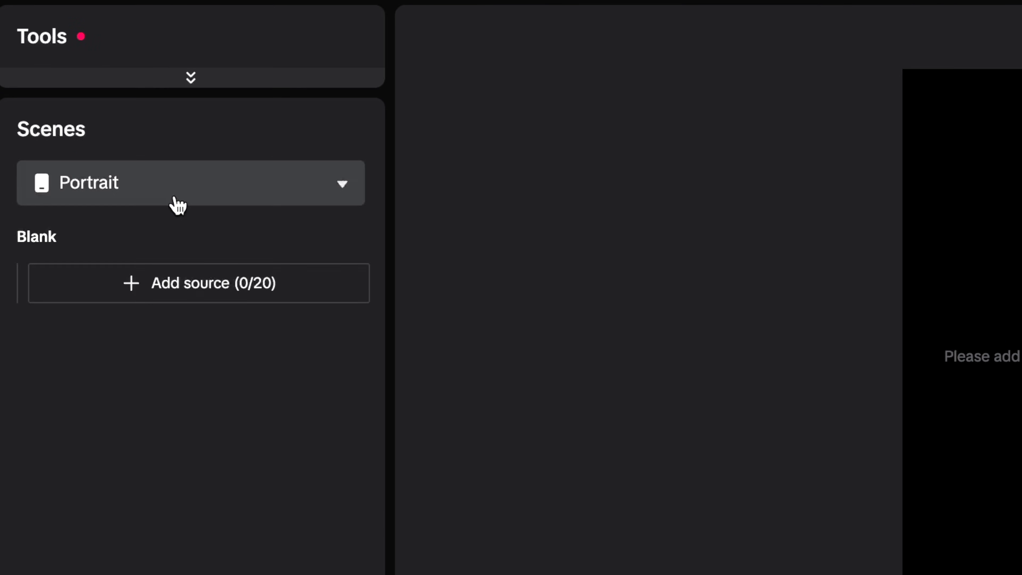
- Keep the scene orientation as Portrait and add the FaceTime HD Camera as a camera source
left_click(190, 203)
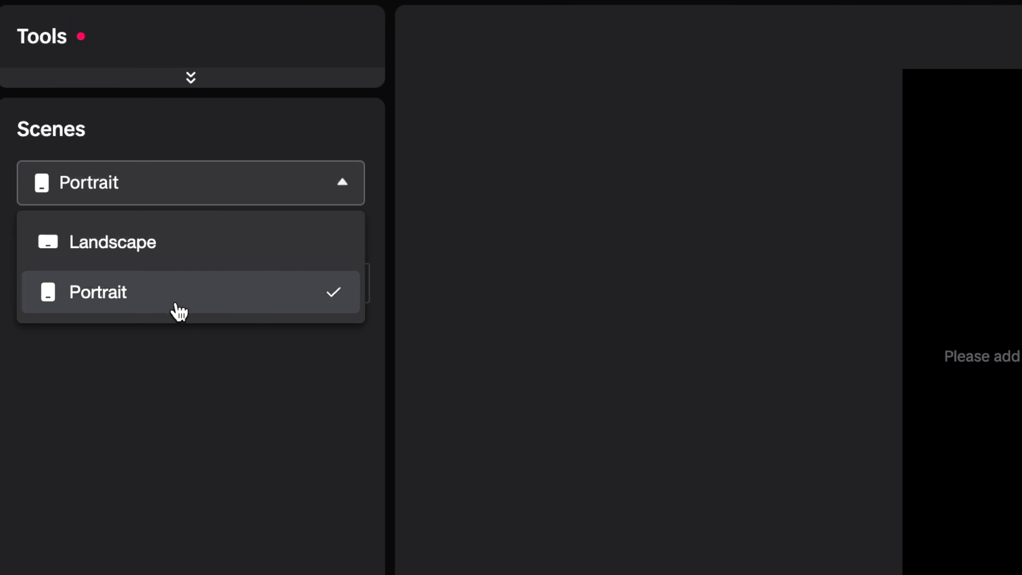
left_click(221, 300)
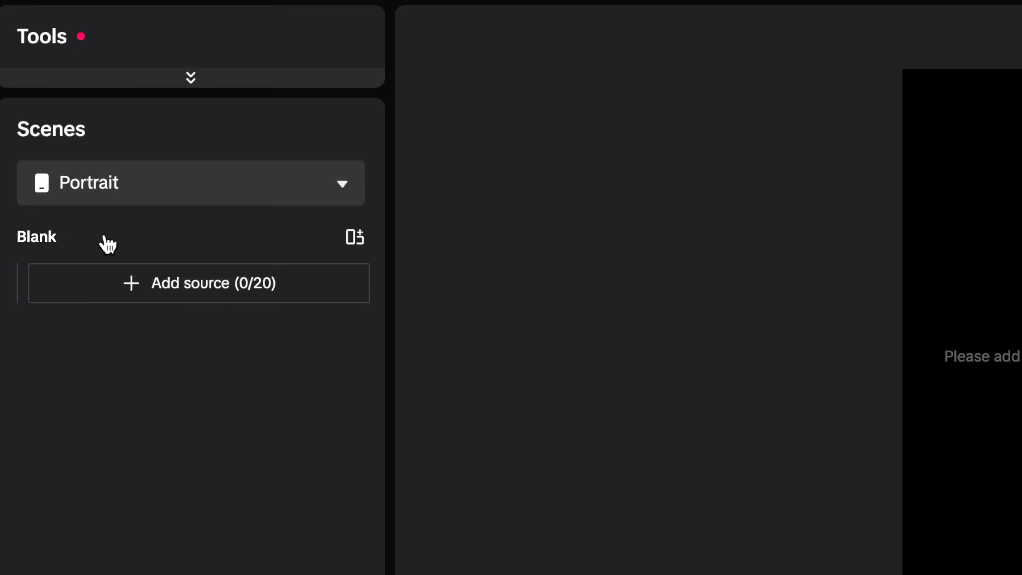
left_click(144, 298)
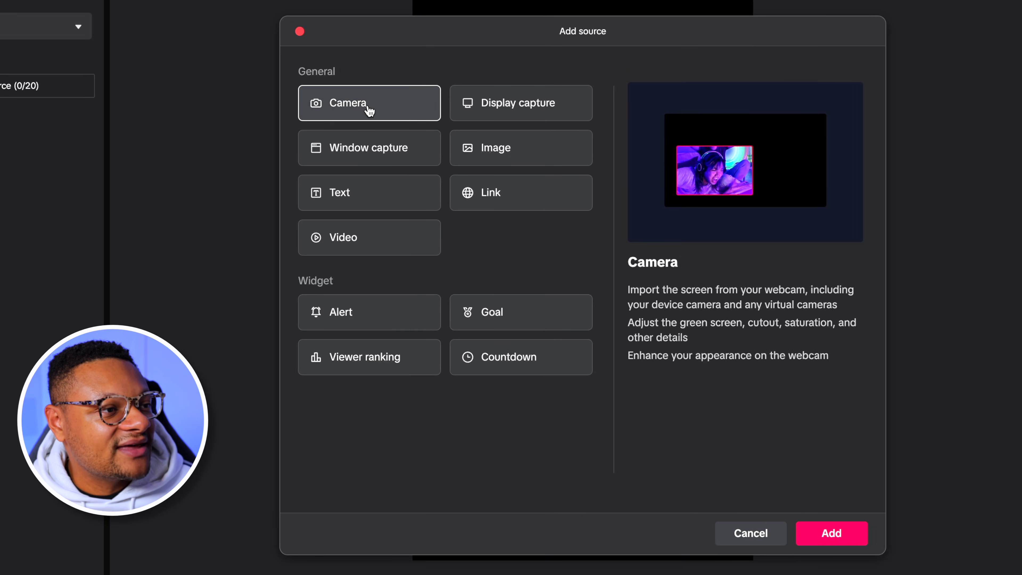
left_click(830, 534)
left_click(518, 264)
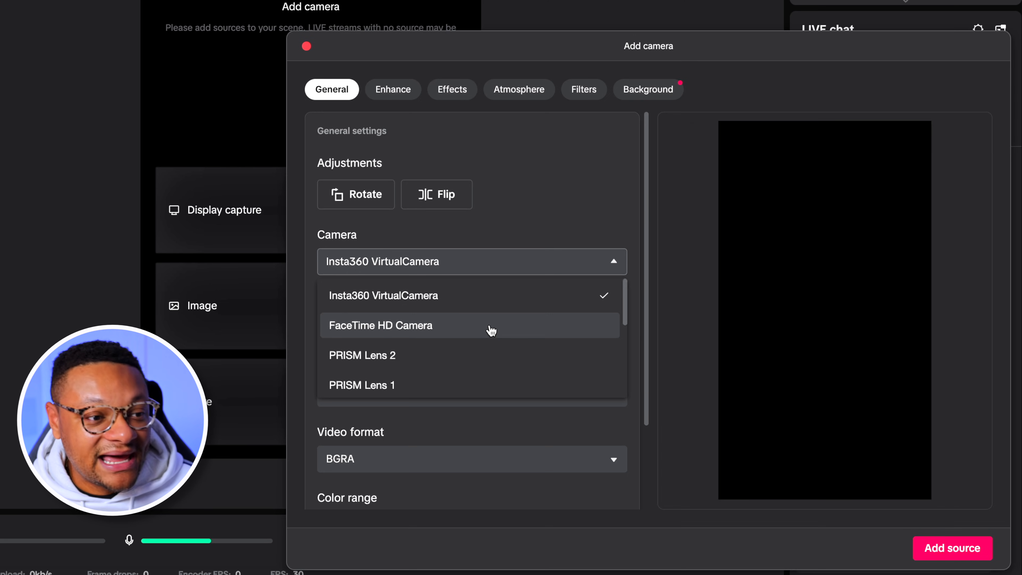
left_click(489, 329)
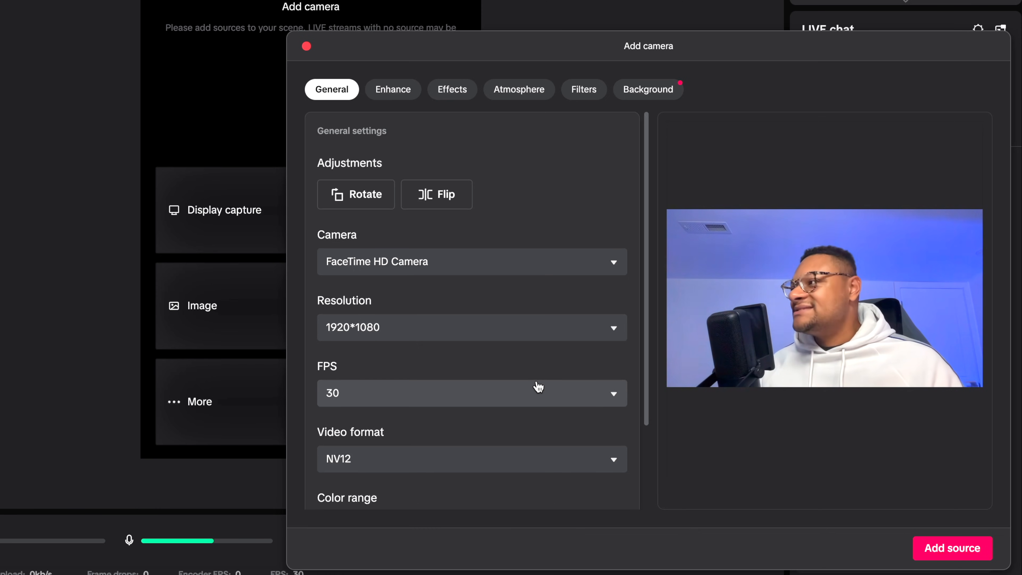
scroll(538, 387, "down", 3)
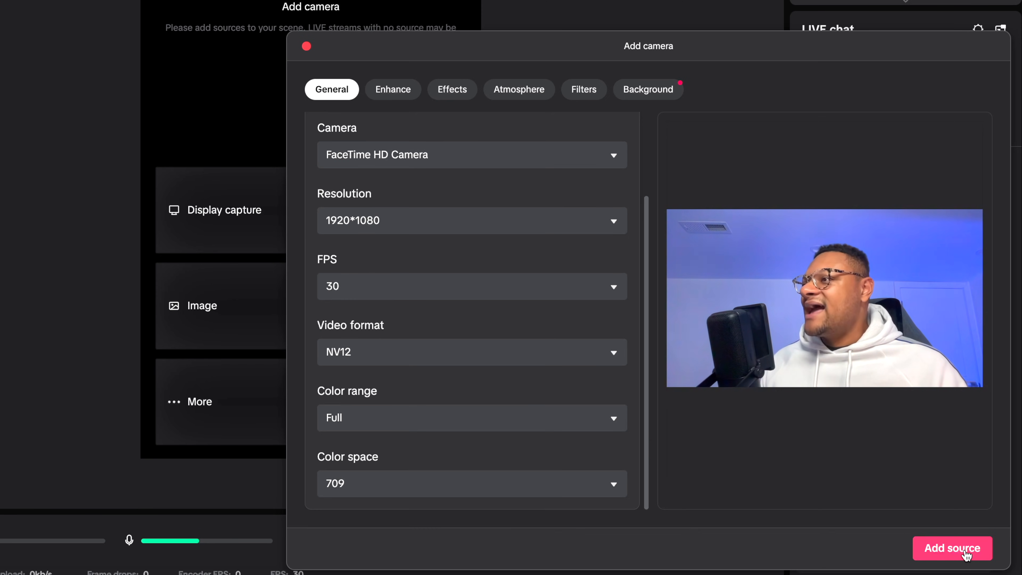
left_click(965, 552)
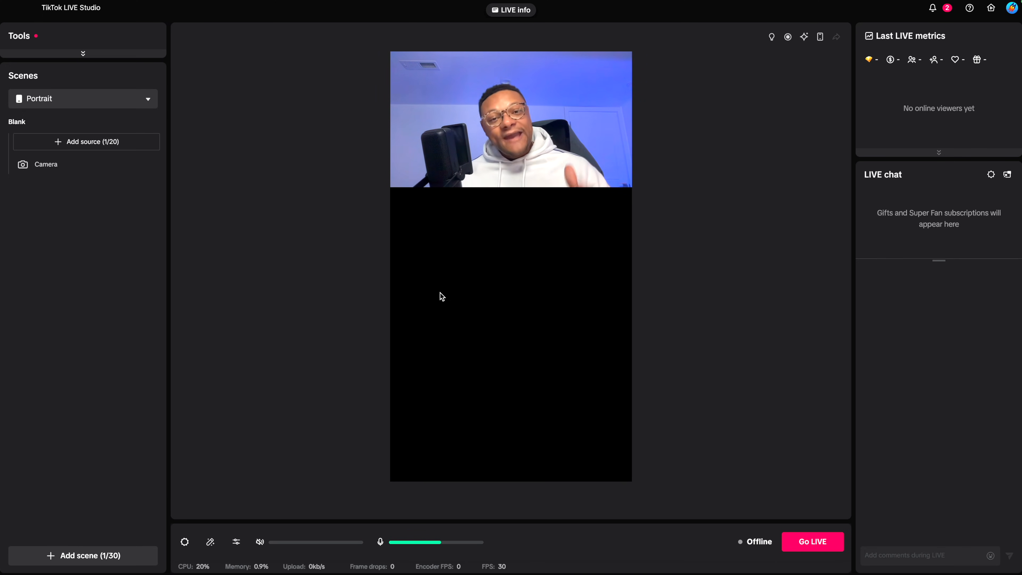
- Add a window capture source for the PS Remote Play window to the Portrait scene, leaving cursor capture off
left_click(86, 146)
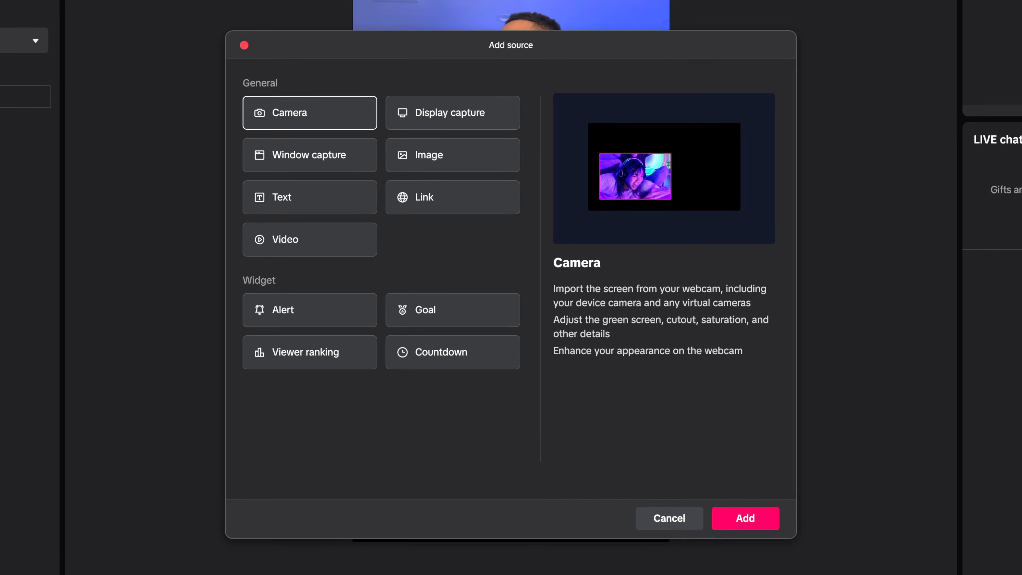
left_click(328, 151)
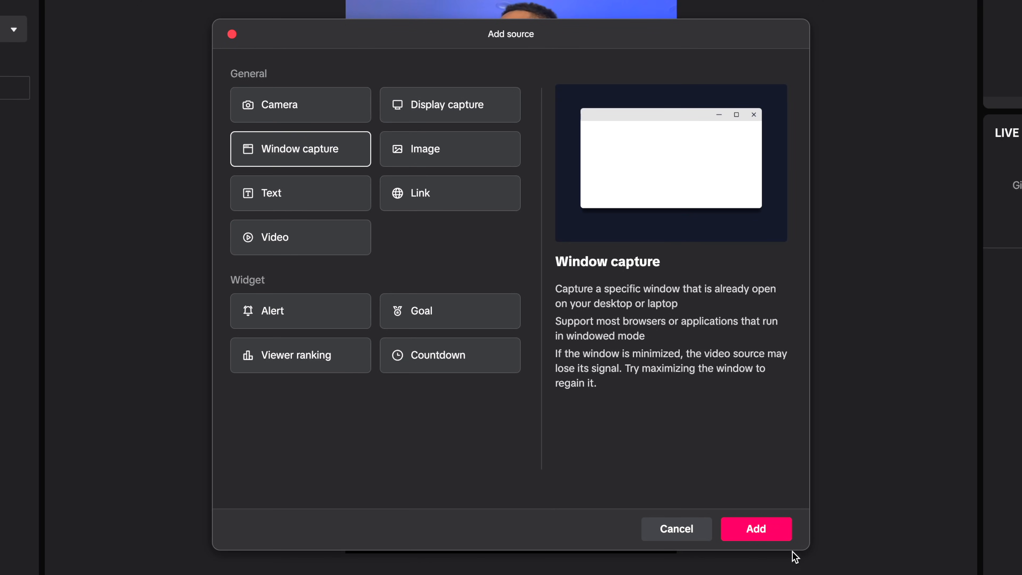
left_click(751, 536)
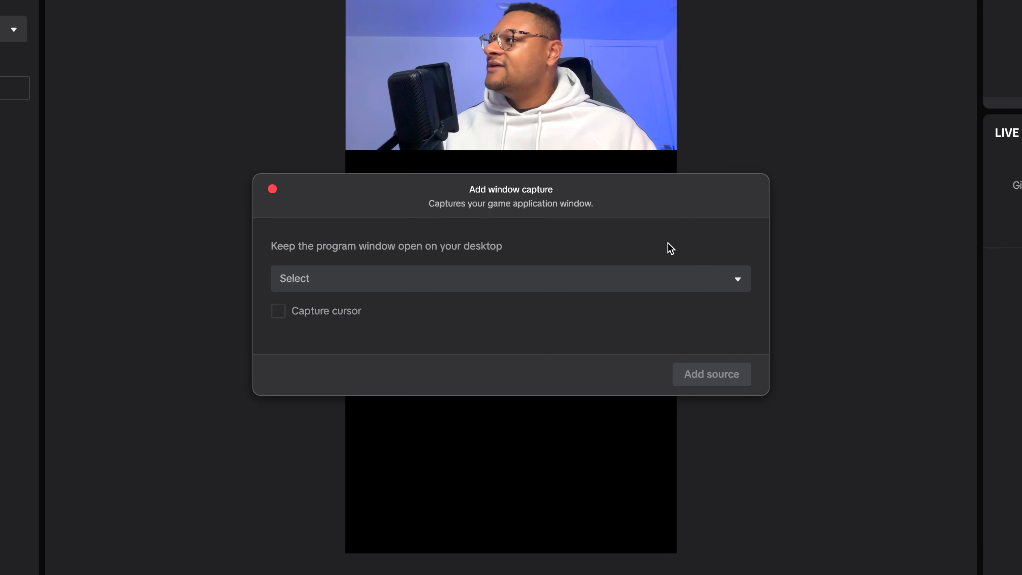
left_click(700, 281)
scroll(563, 393, "down", 5)
scroll(564, 394, "down", 3)
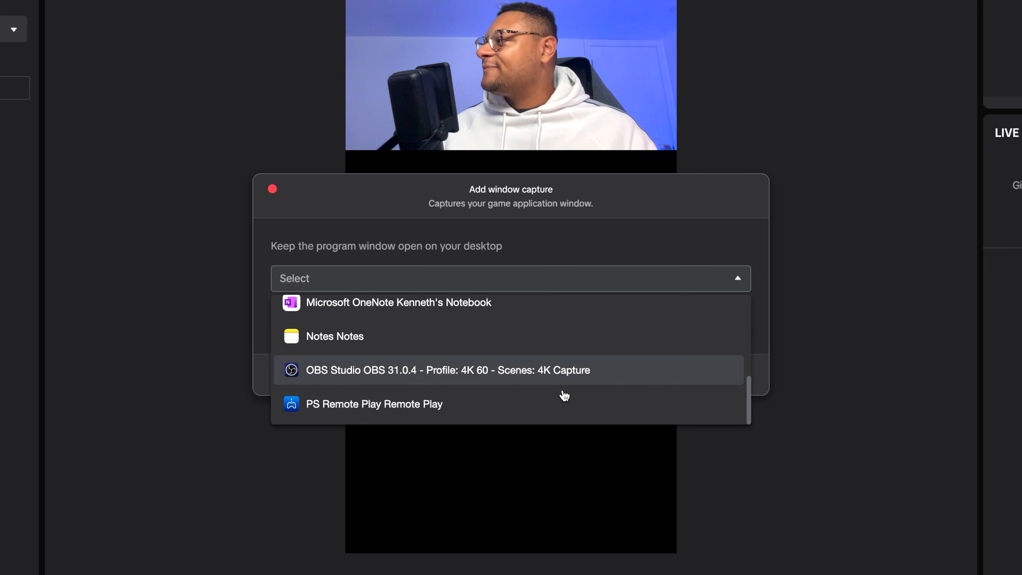
left_click(444, 406)
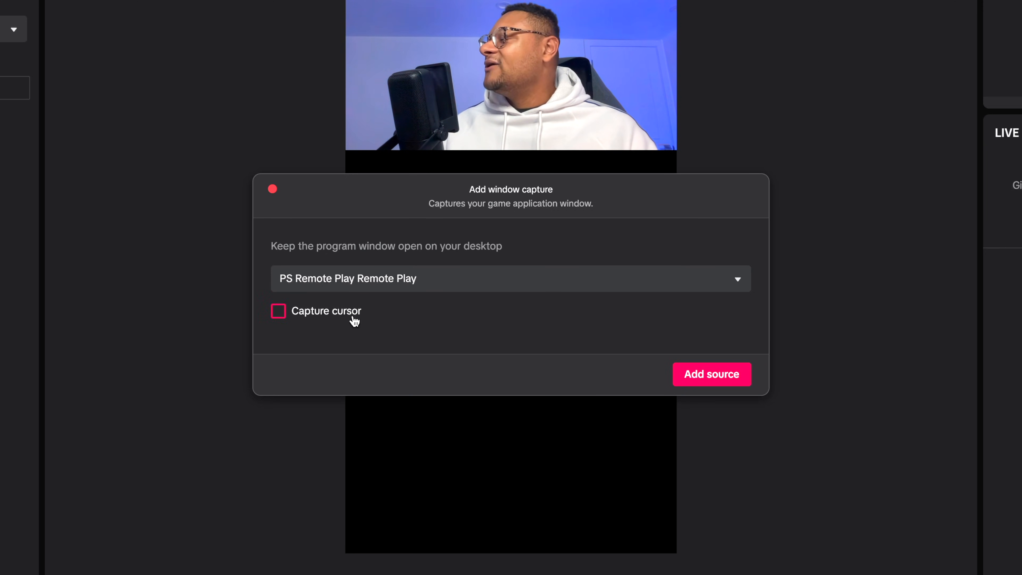
left_click(732, 374)
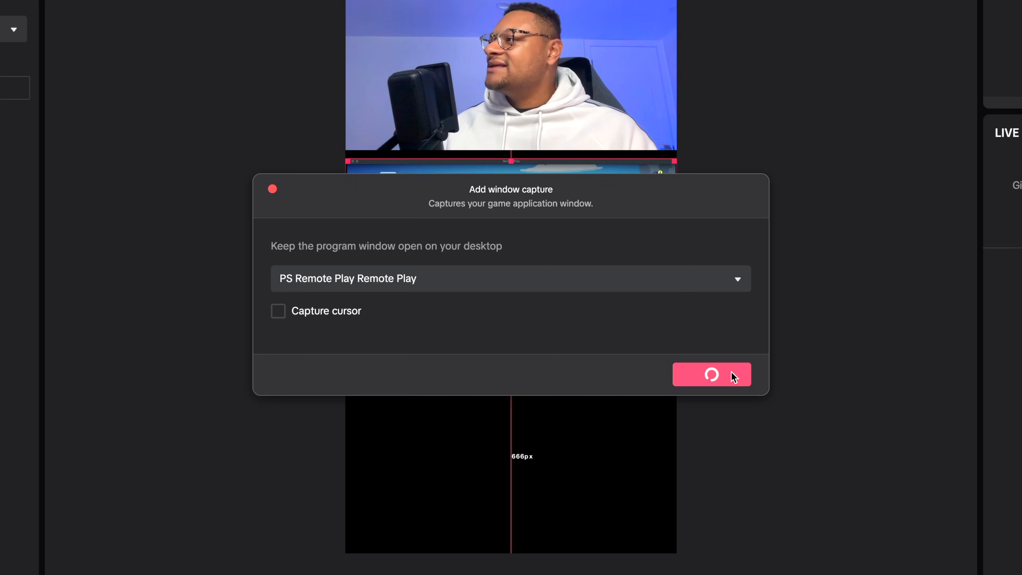
left_click(657, 371)
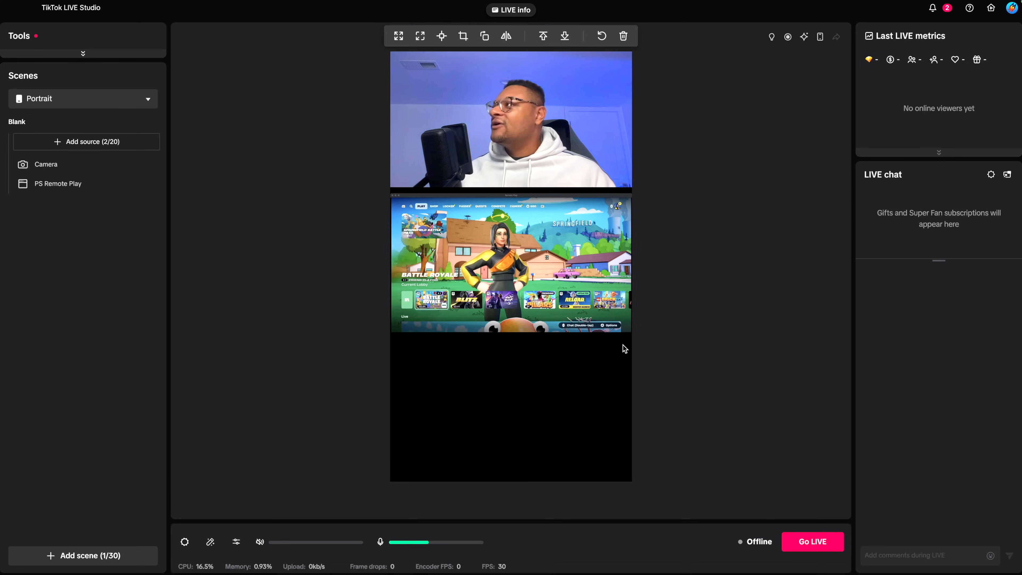
- Move and enlarge the PS Remote Play capture so the gameplay fills the whole area below the camera, centred on the character
left_click_drag(537, 281, 535, 322)
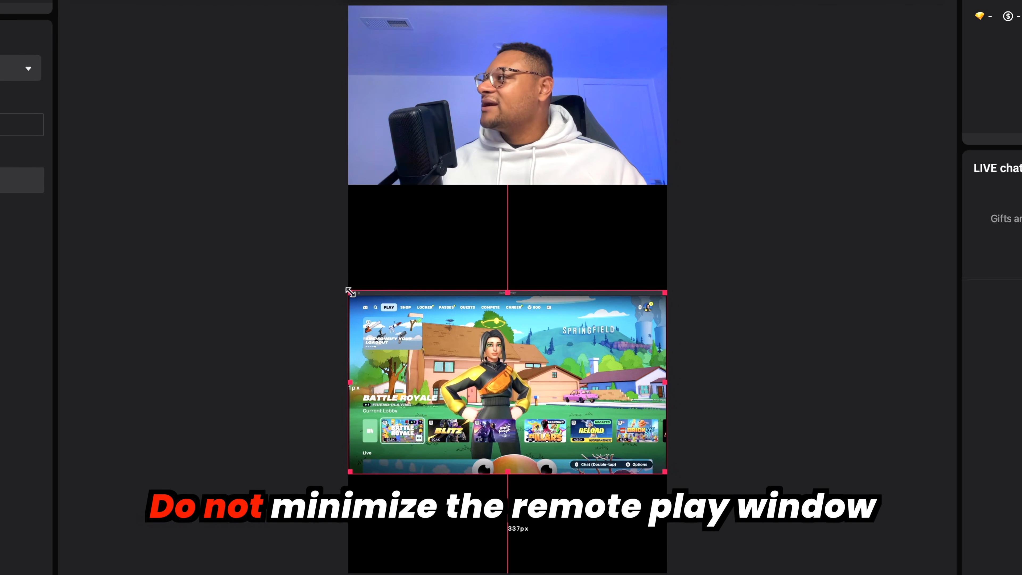
left_click_drag(350, 293, 167, 187)
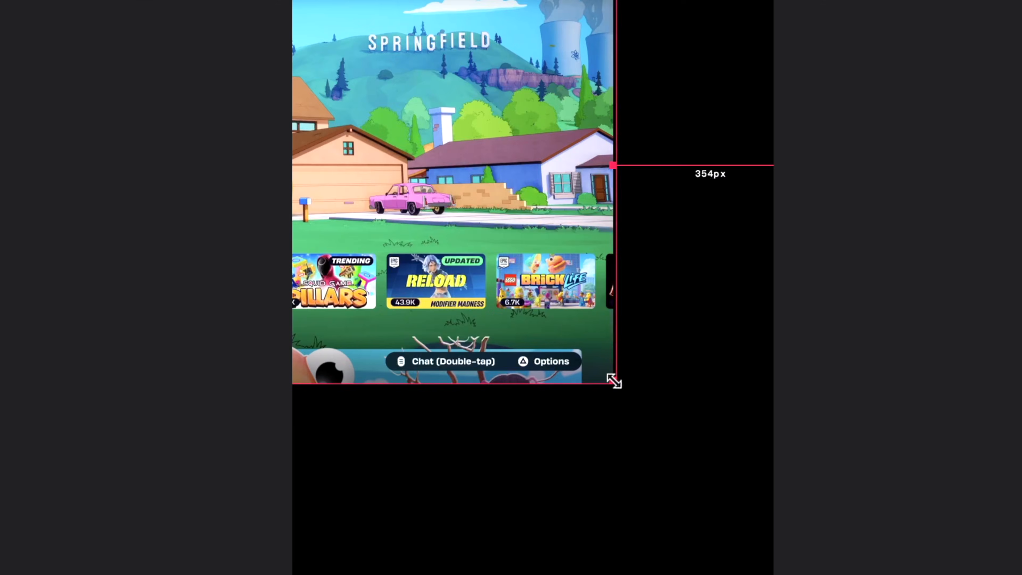
left_click_drag(614, 381, 839, 428)
left_click_drag(556, 294, 734, 332)
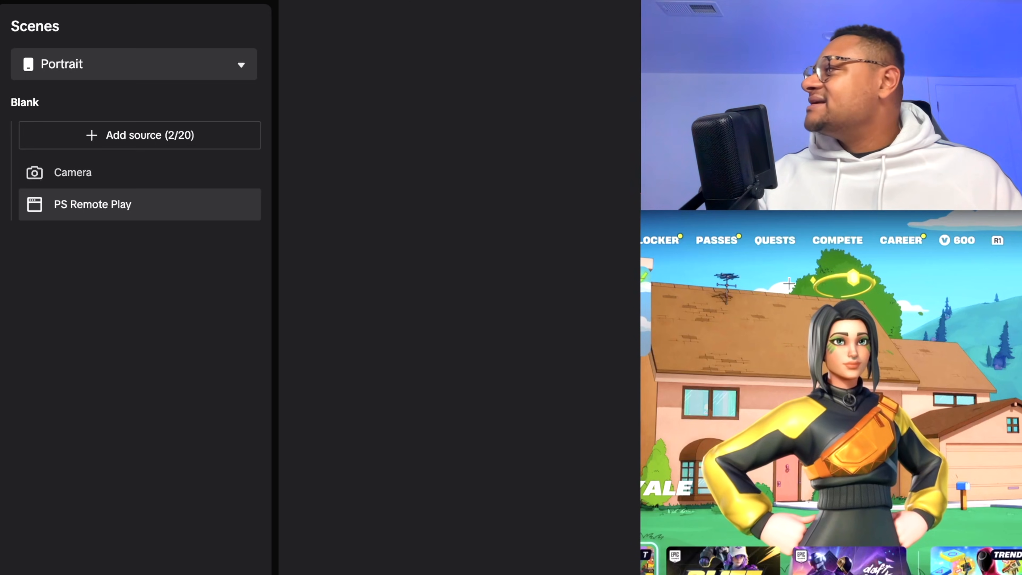
- Copy and paste the PS Remote Play source, shrink the duplicate and position it over the enlarged gameplay
mouse_move(88, 186)
double_click(157, 210)
right_click(157, 213)
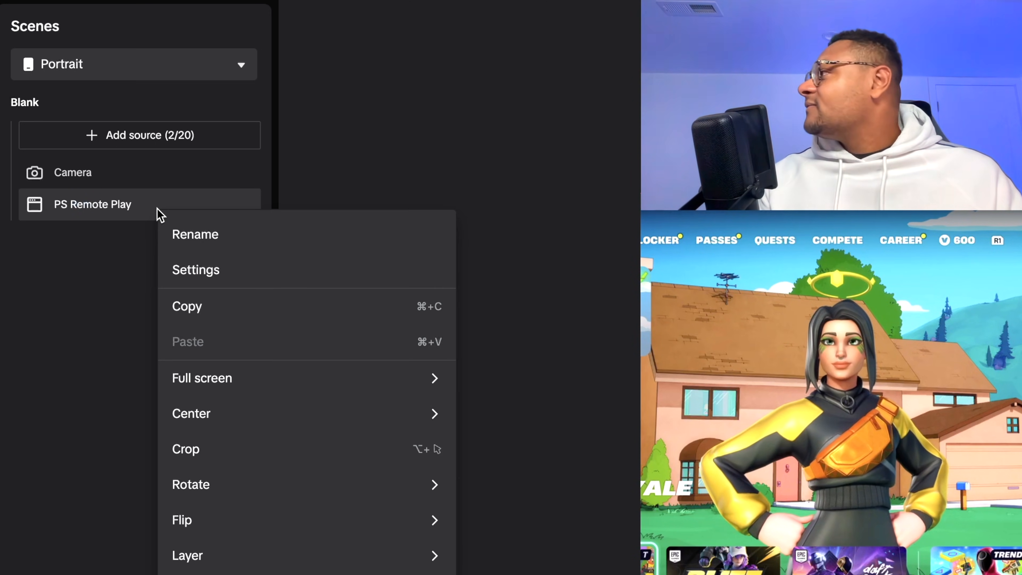
left_click(212, 308)
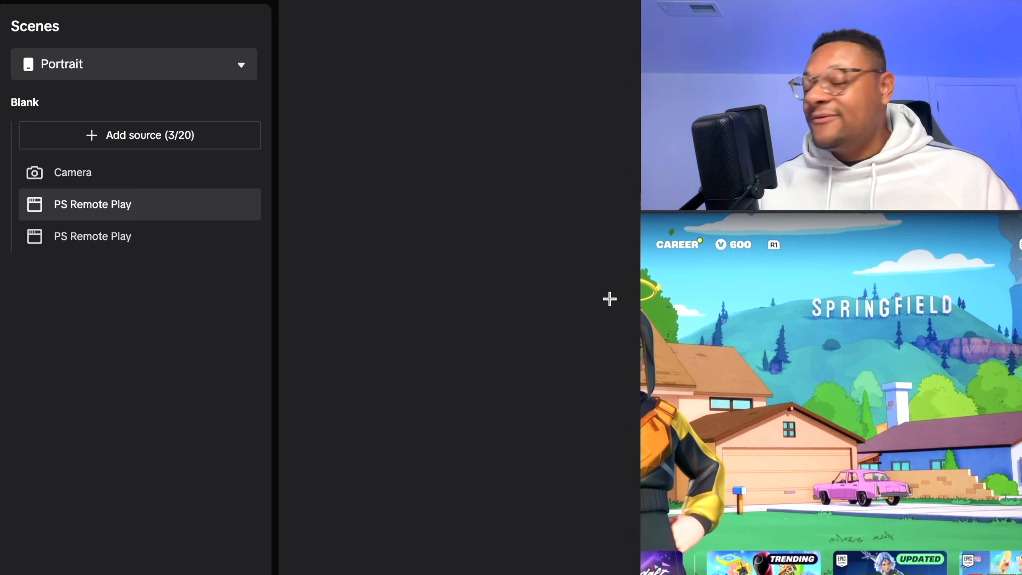
left_click_drag(609, 299, 576, 265)
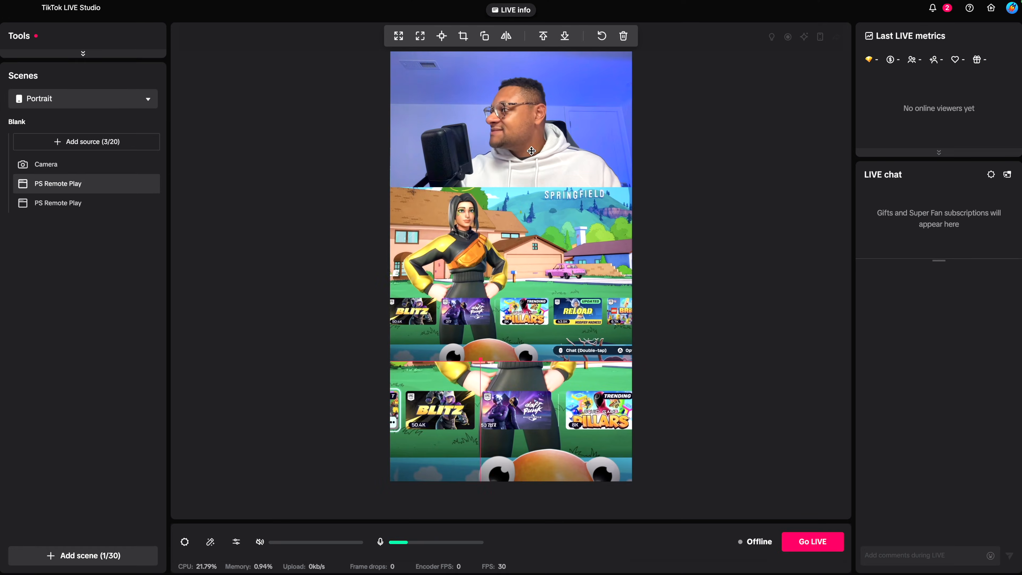
left_click_drag(523, 155, 529, 220)
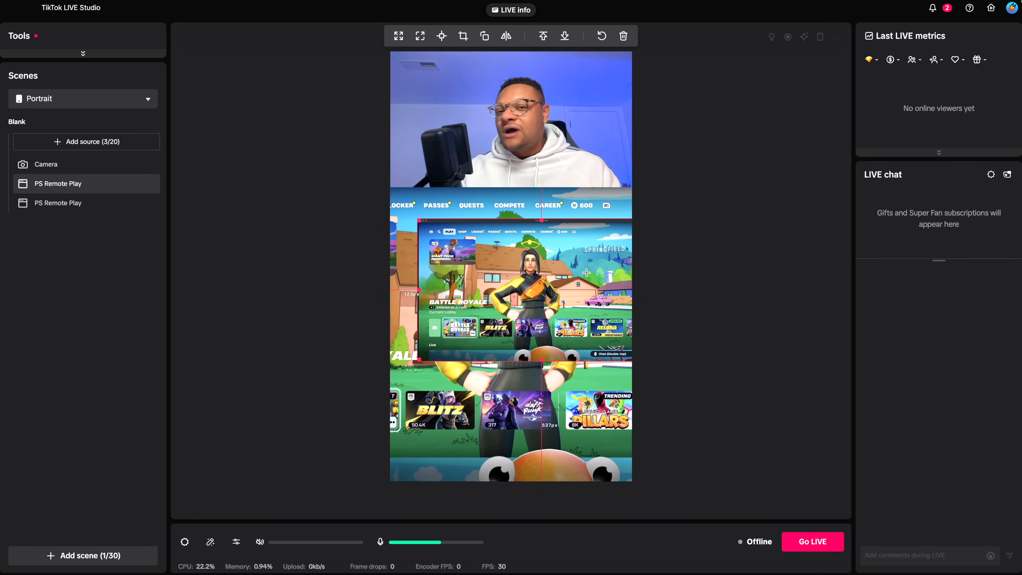
left_click_drag(586, 273, 565, 281)
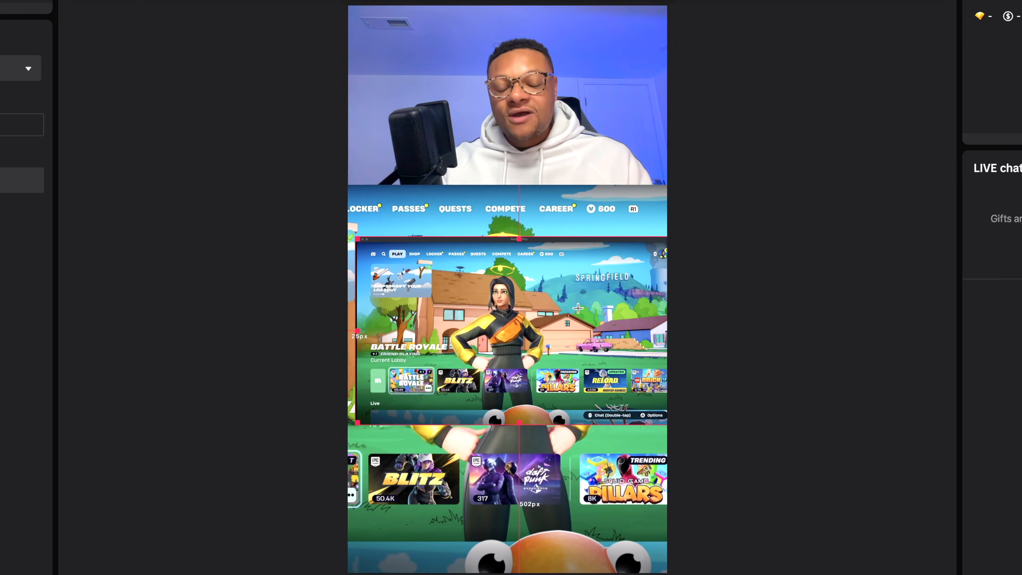
- Crop the smaller PS Remote Play copy to the game's menu strip and place it directly beneath the camera picture
key("alt")
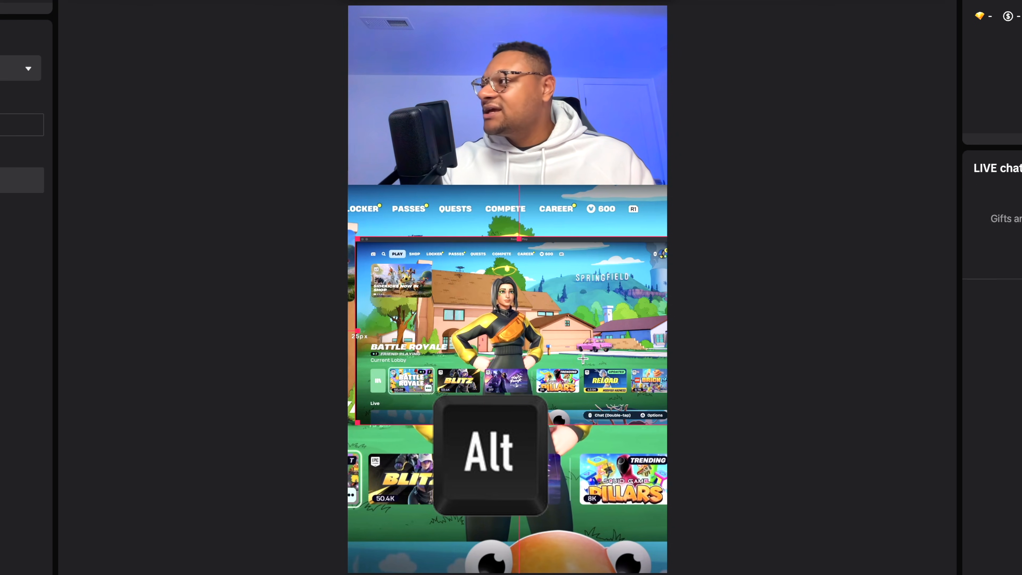
left_click_drag(517, 423, 515, 271)
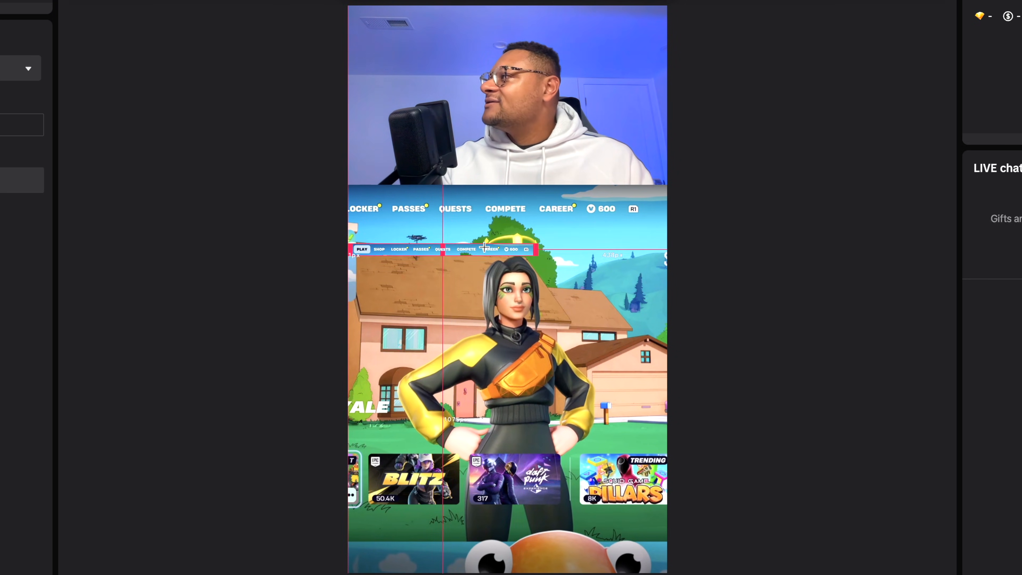
left_click_drag(485, 248, 544, 195)
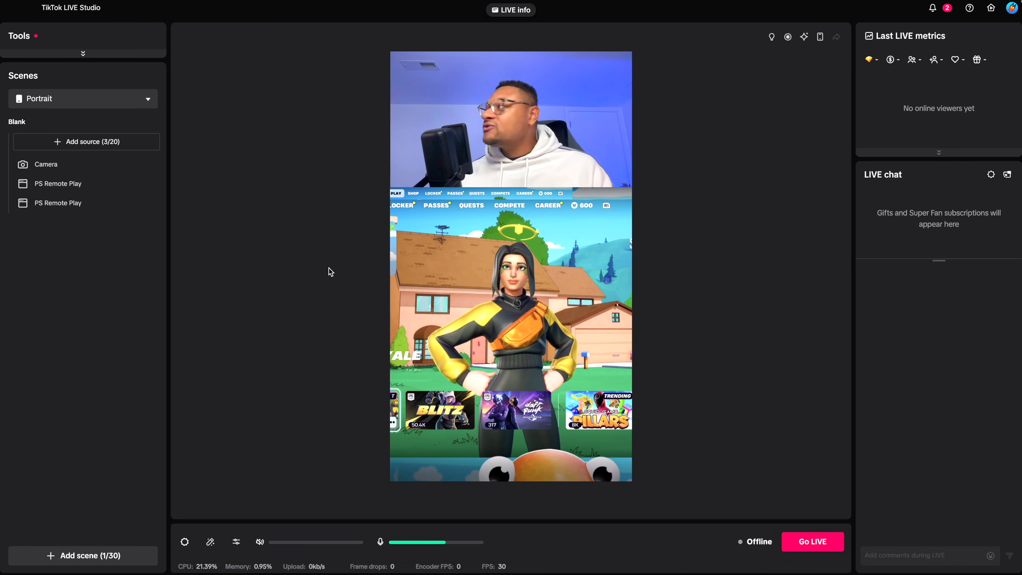
- Start adding an Alert widget as a new source in the Portrait scene
left_click(107, 141)
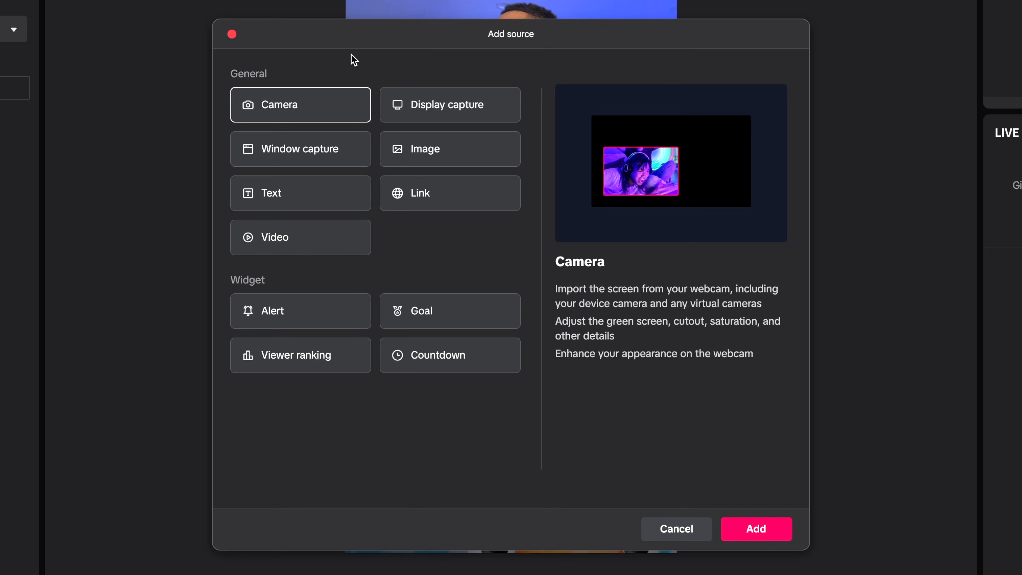
left_click(314, 322)
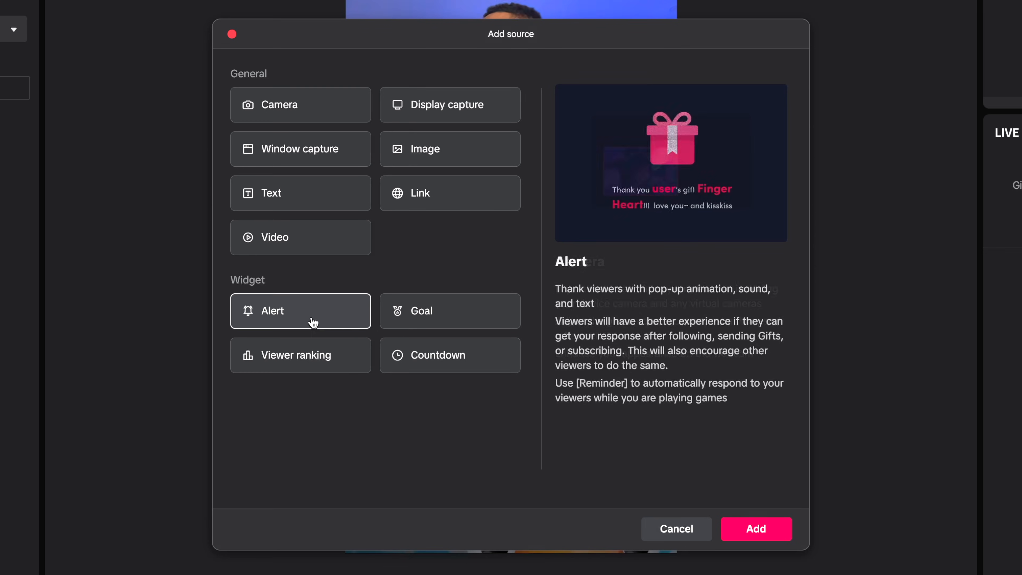
left_click(747, 536)
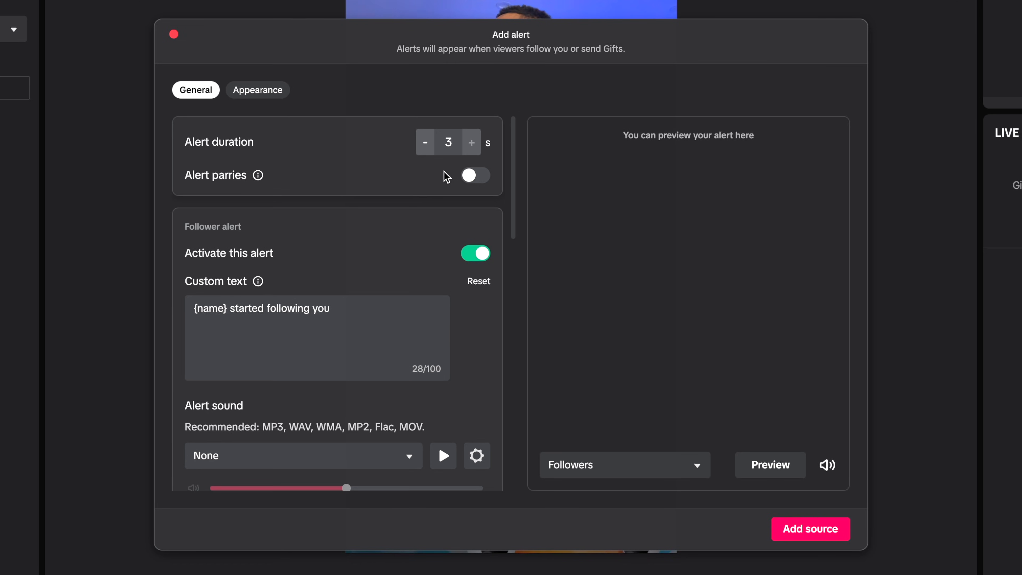
- Examine the general settings for follower, gift and Super Fan alerts, including the sound choices and custom sound upload
scroll(383, 245, "down", 3)
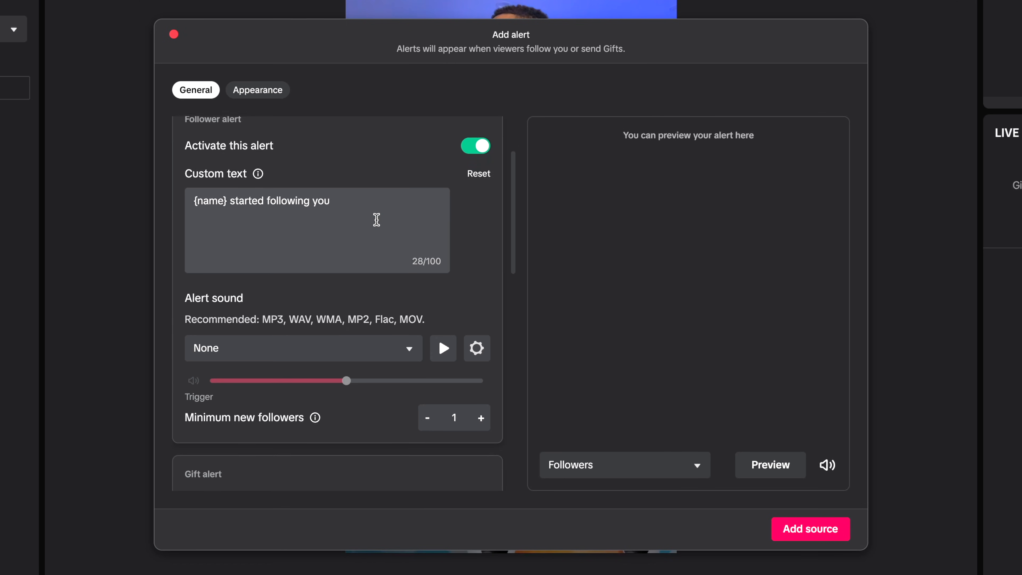
scroll(291, 243, "down", 1)
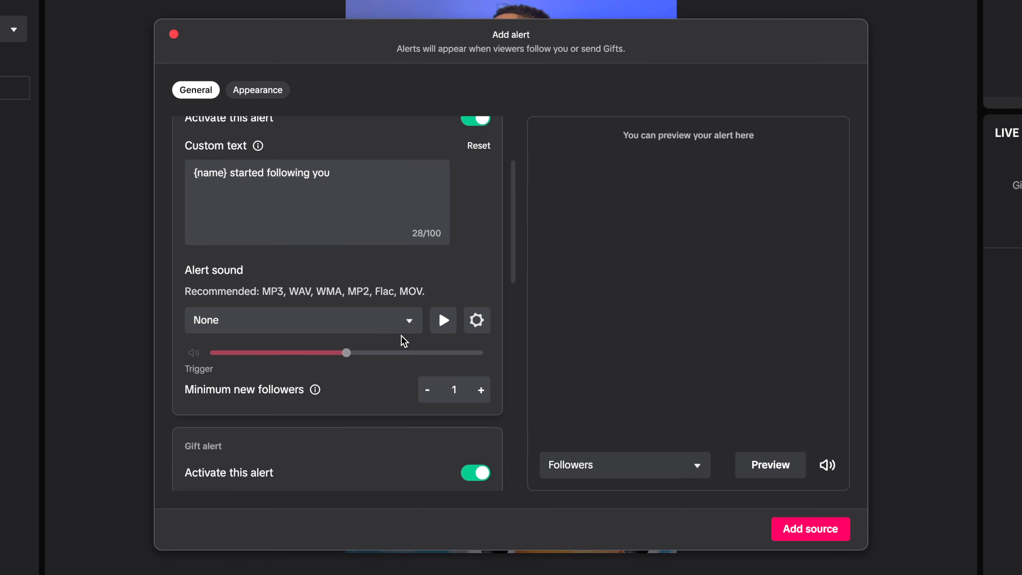
left_click(407, 322)
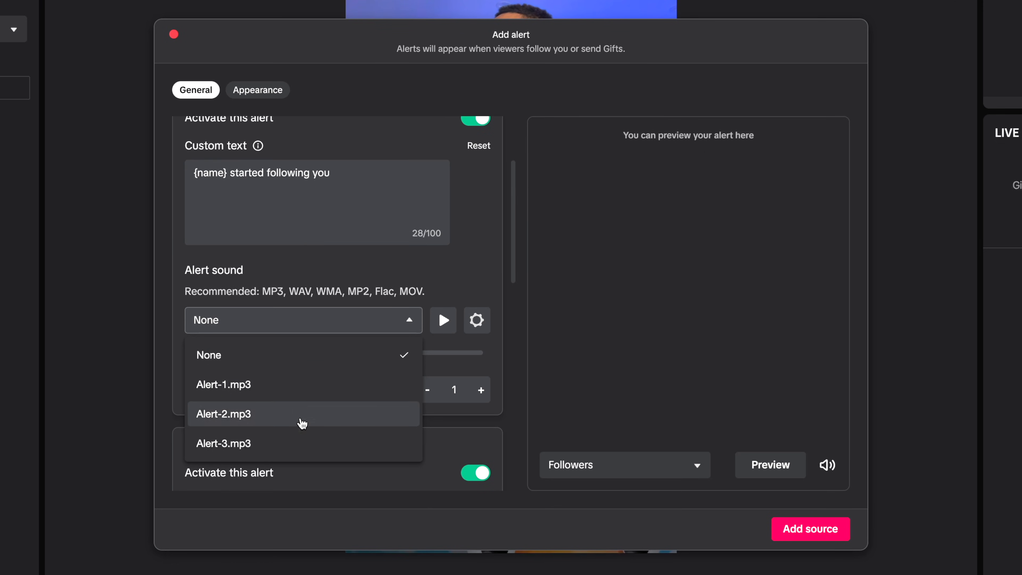
left_click(476, 321)
left_click(477, 320)
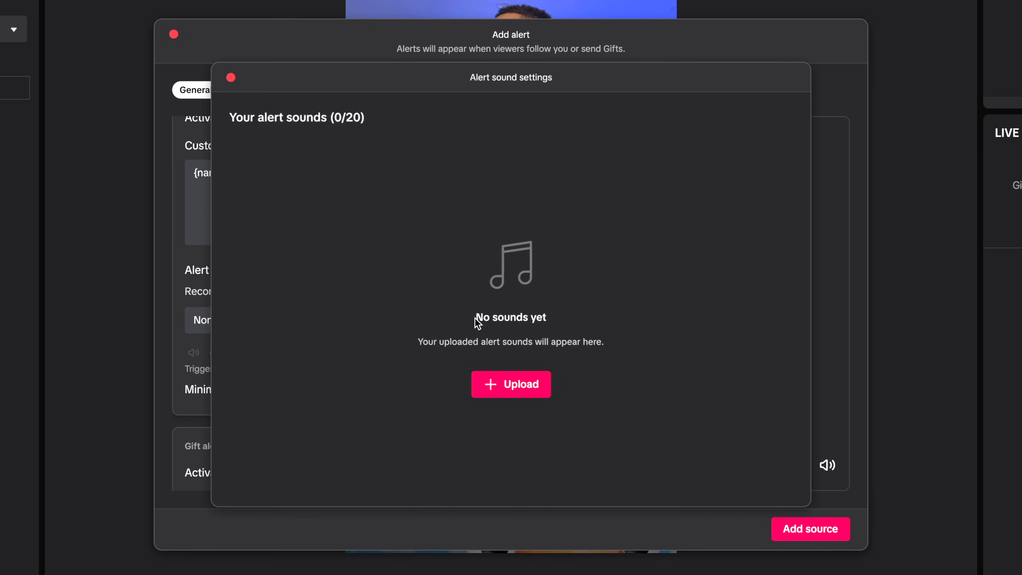
left_click(232, 78)
scroll(234, 177, "down", 10)
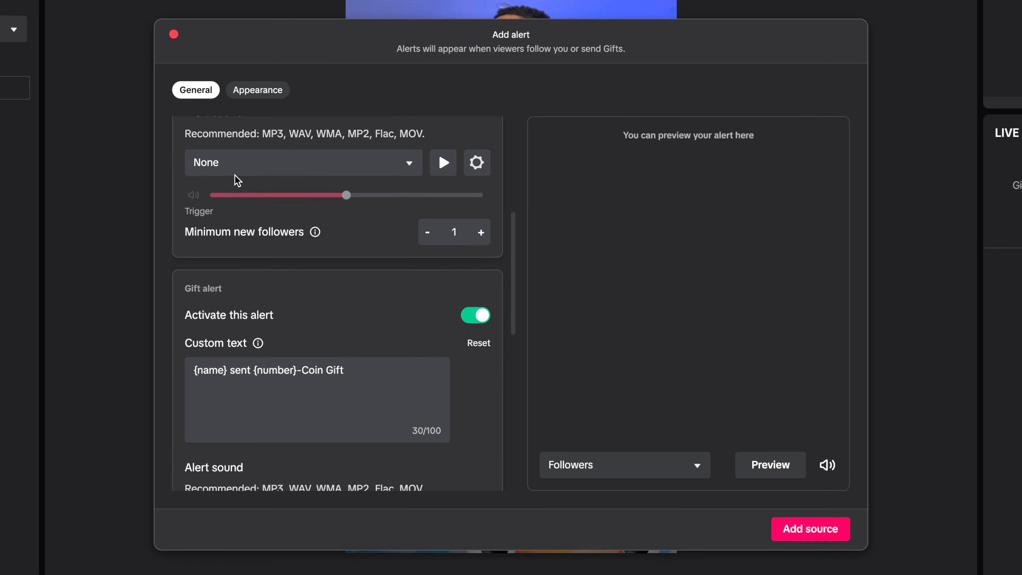
scroll(234, 175, "down", 1)
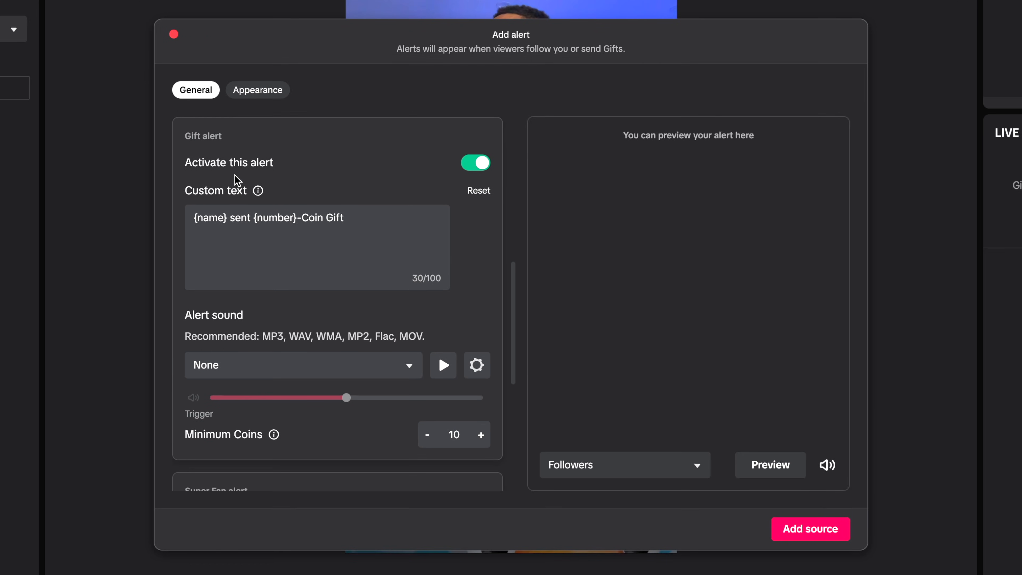
scroll(302, 180, "down", 4)
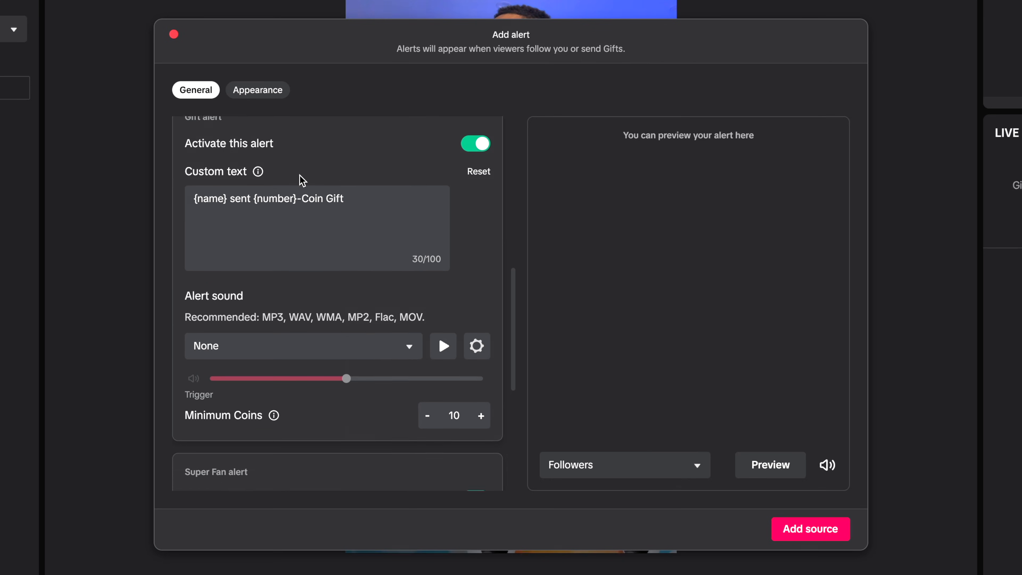
scroll(298, 453, "down", 3)
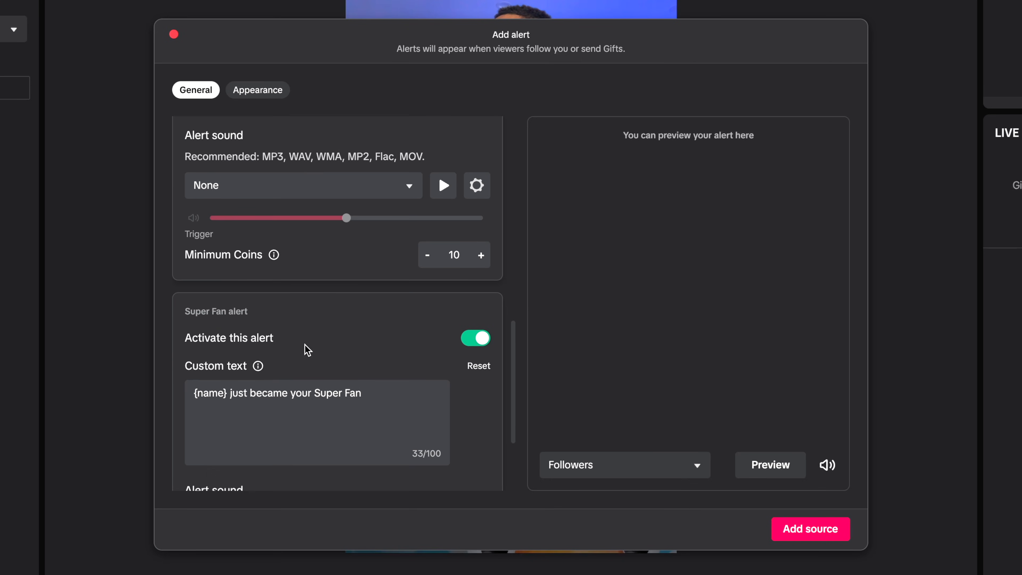
scroll(290, 364, "down", 2)
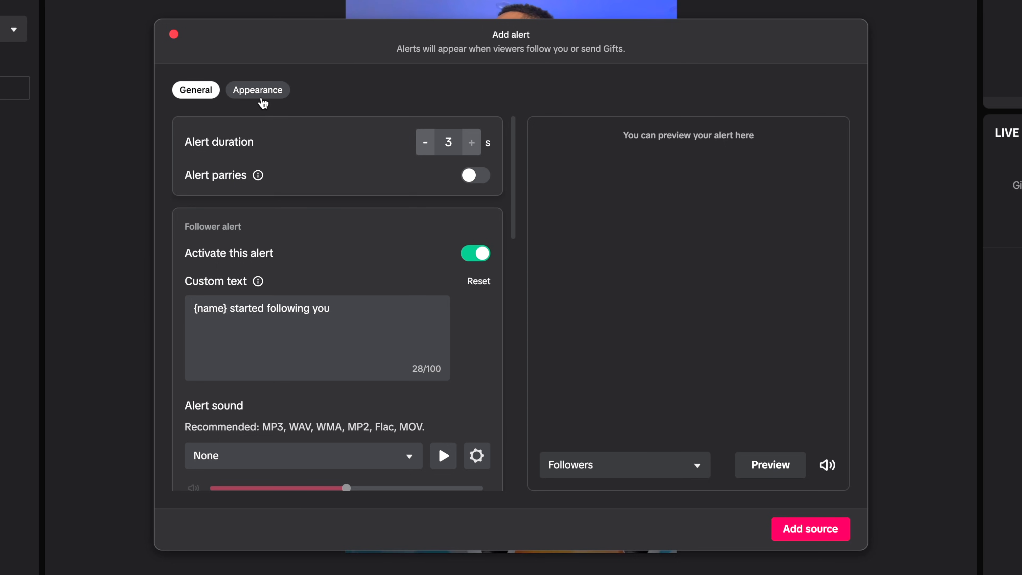
- Review the alert's appearance options, preview the Followers alert and add the alert source to the scene
left_click(263, 96)
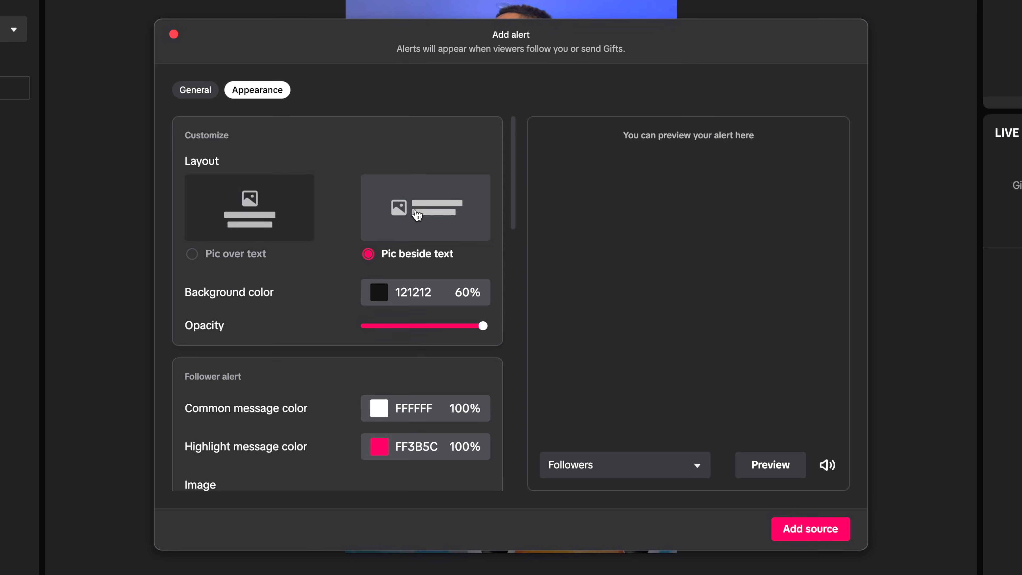
scroll(388, 300, "down", 1)
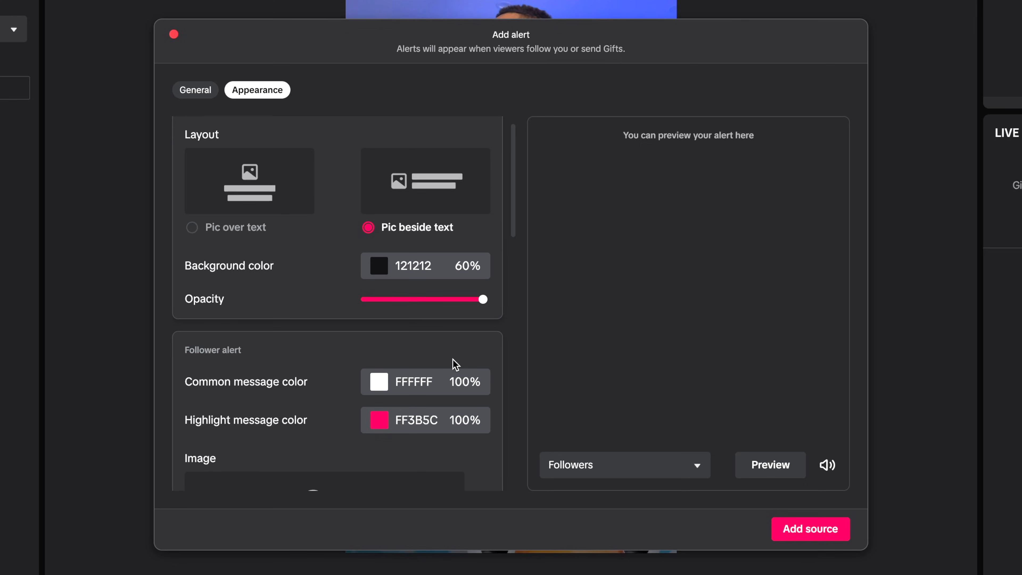
scroll(455, 365, "down", 5)
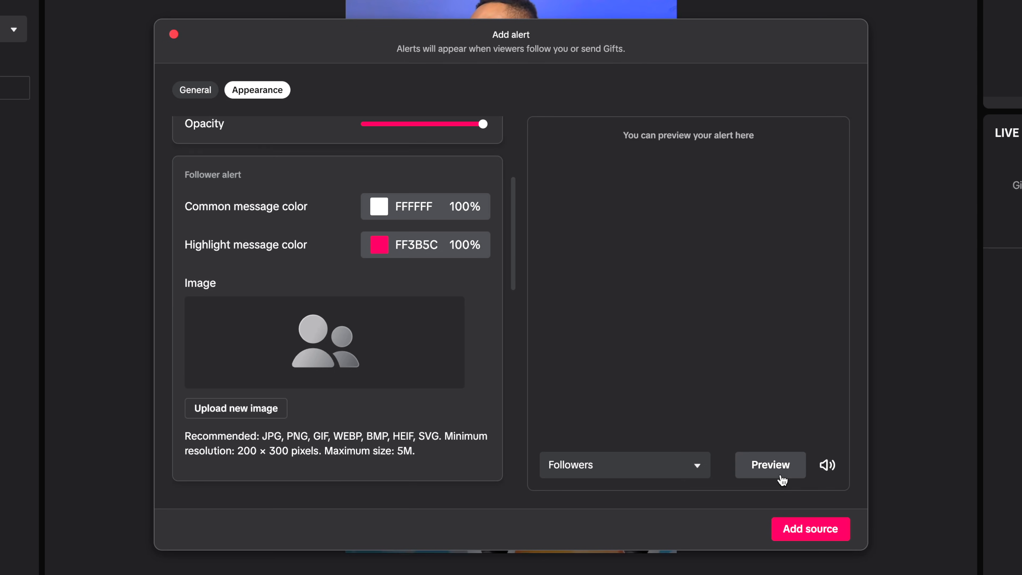
left_click(779, 468)
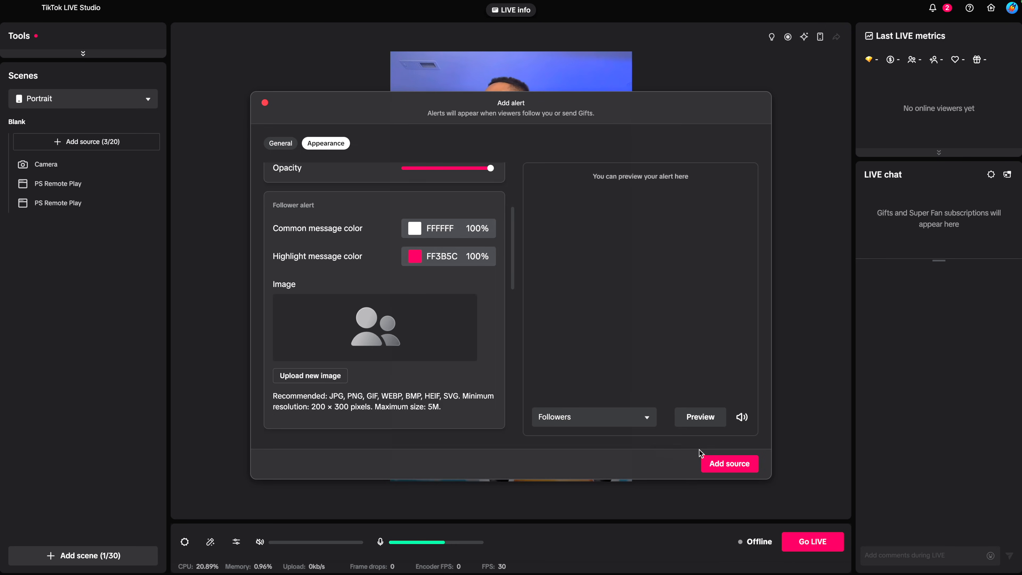
left_click(727, 464)
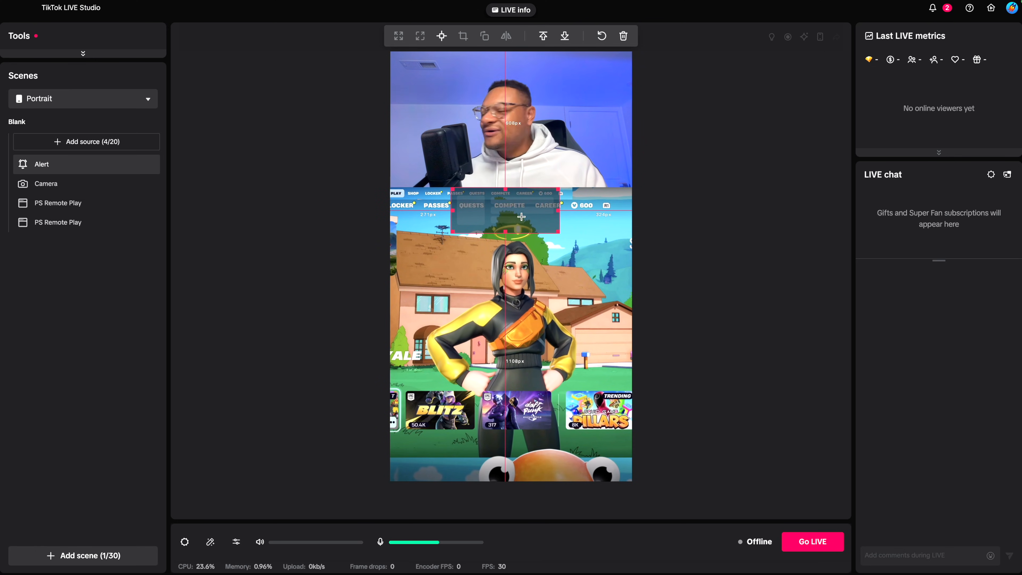
- Enlarge the alert box slightly and centre it over the gameplay just below the game's menu strip
left_click_drag(526, 218, 540, 227)
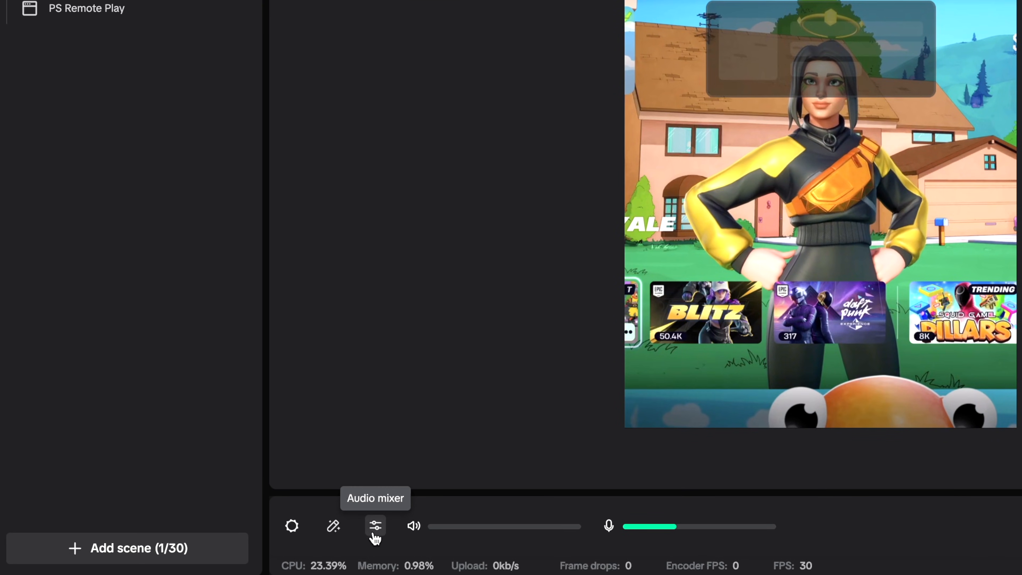
- Set the primary microphone device to Elgato Wave:3 in the audio mixer, save it, and lower the primary speaker's volume
left_click(375, 526)
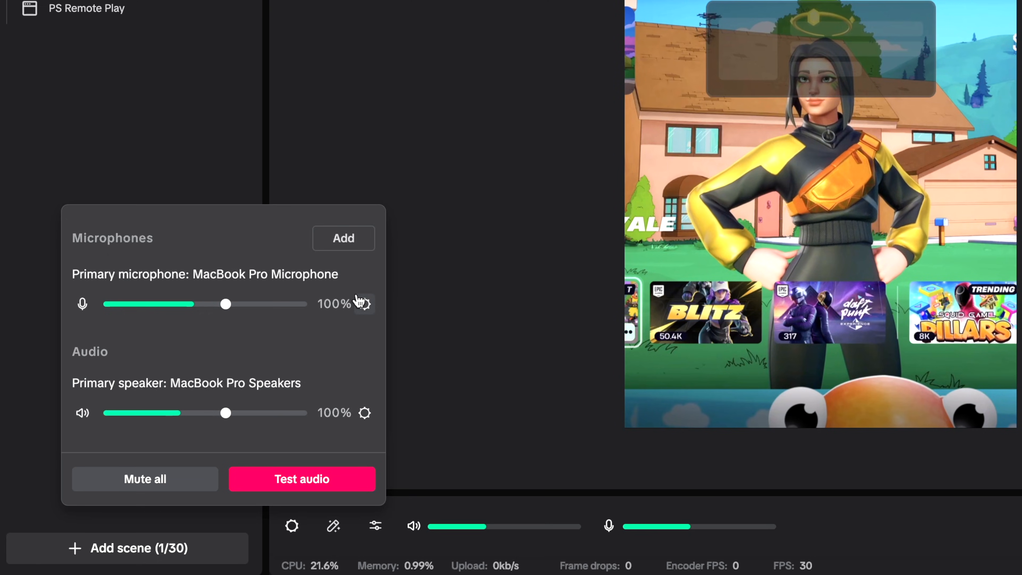
left_click(365, 304)
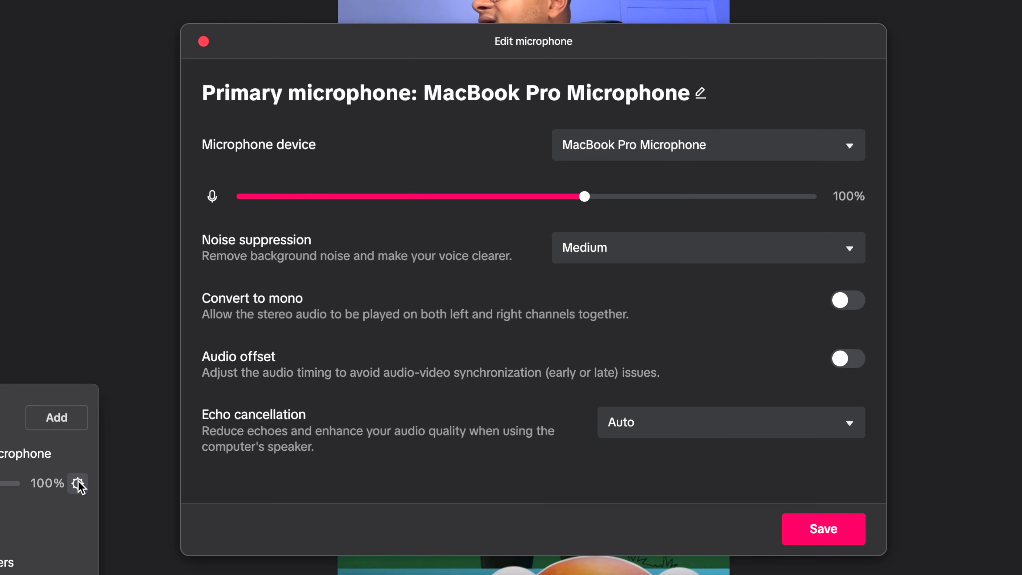
left_click(675, 146)
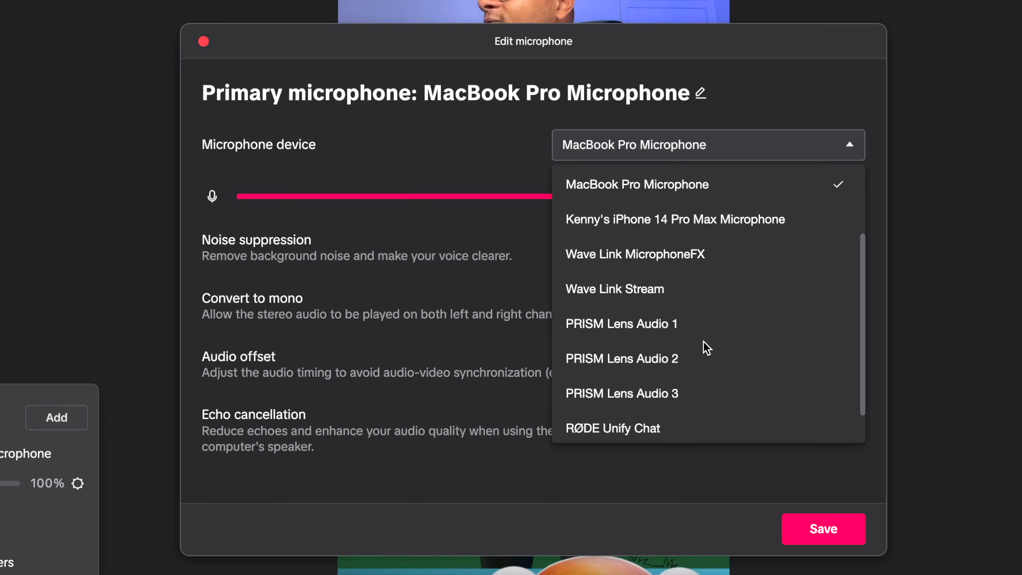
scroll(710, 290, "down", 1)
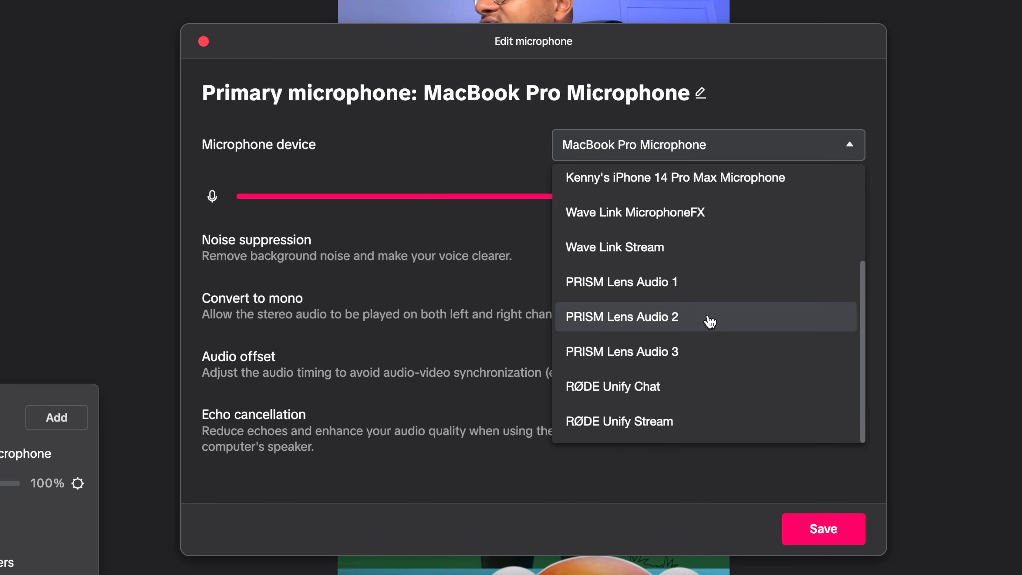
left_click(709, 362)
left_click(658, 248)
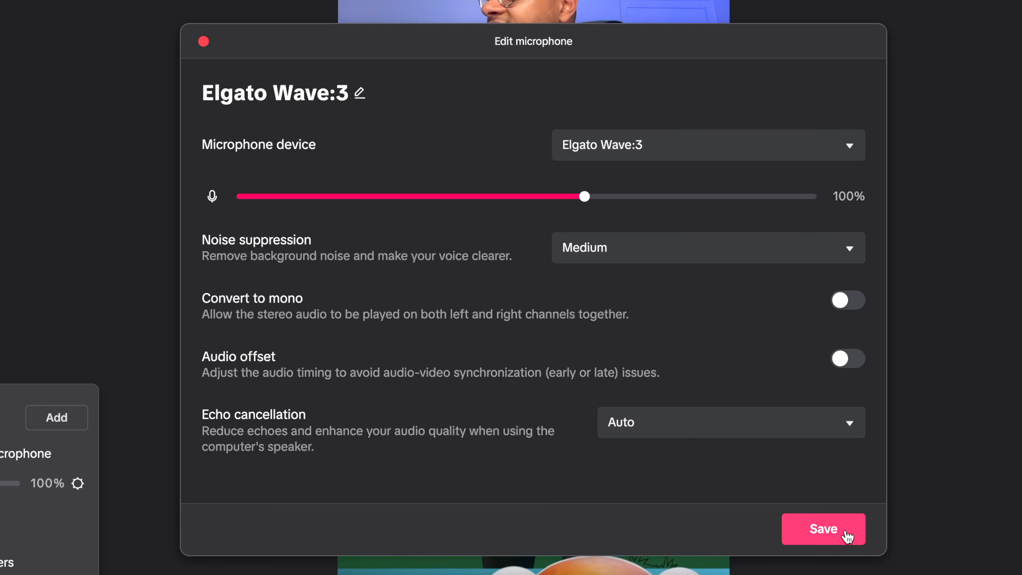
left_click(847, 537)
left_click_drag(225, 413, 180, 416)
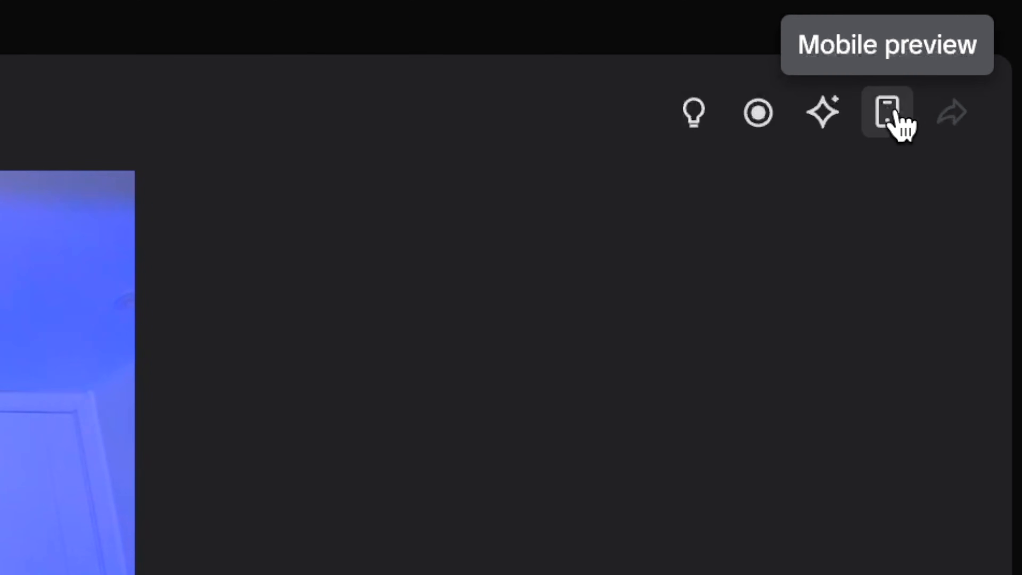
- Check the Portrait scene's layout in the mobile preview, moving the preview aside from the canvas, and close it
left_click(885, 133)
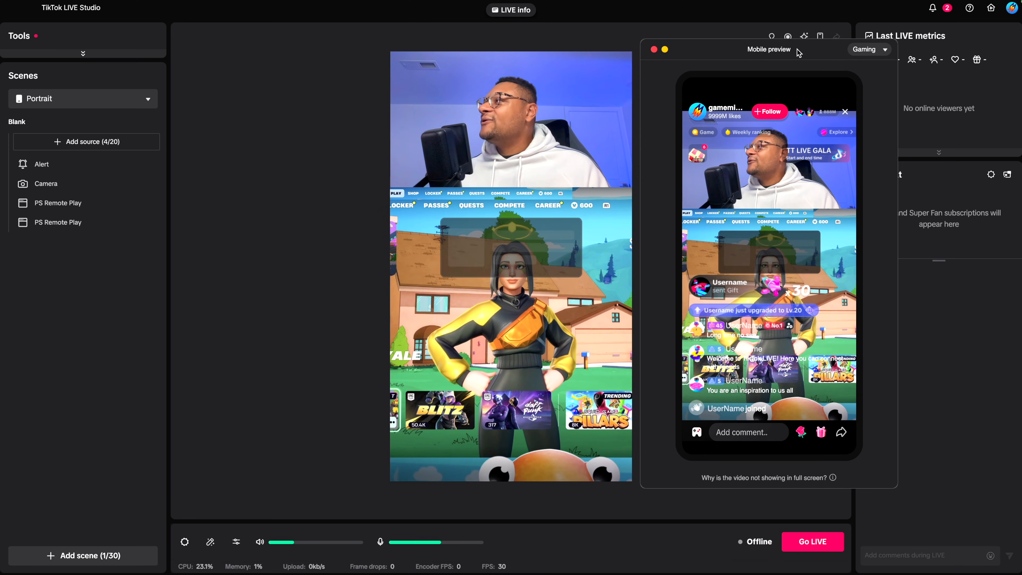
left_click_drag(799, 52, 797, 53)
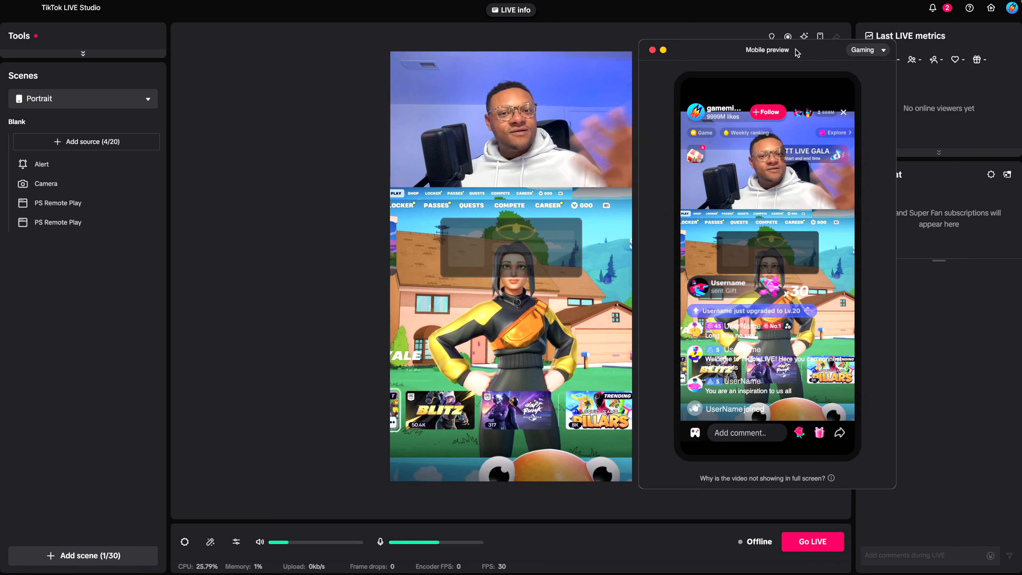
left_click(653, 50)
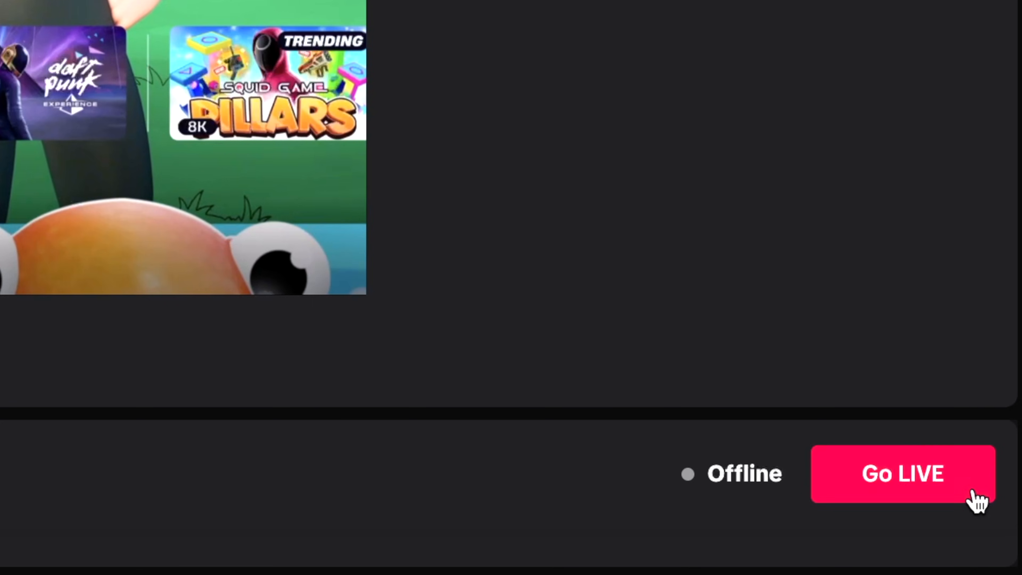
- Start going live and set the stream's topic to Gaming with Fortnite as the game
left_click(978, 502)
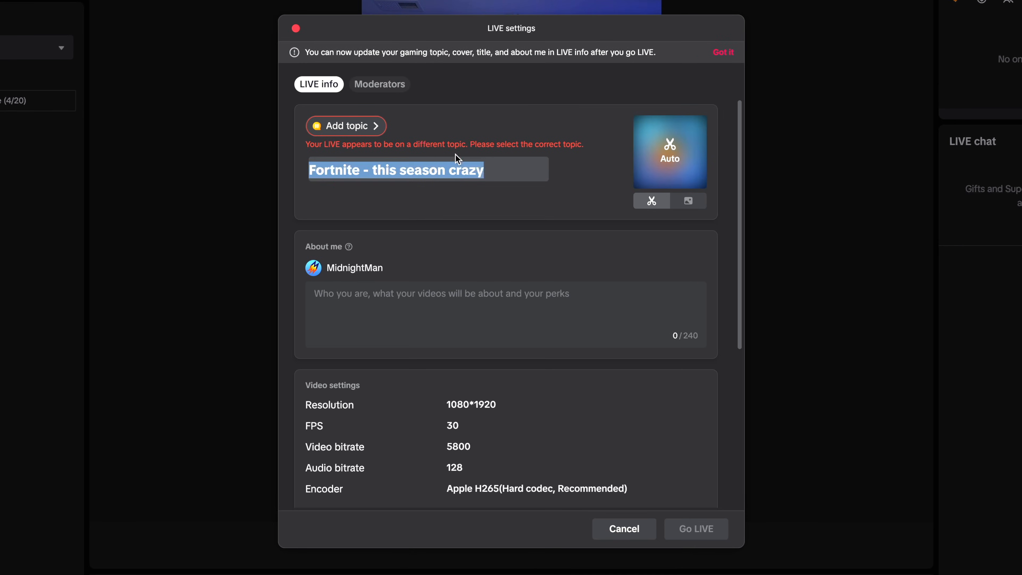
left_click(449, 129)
left_click(352, 133)
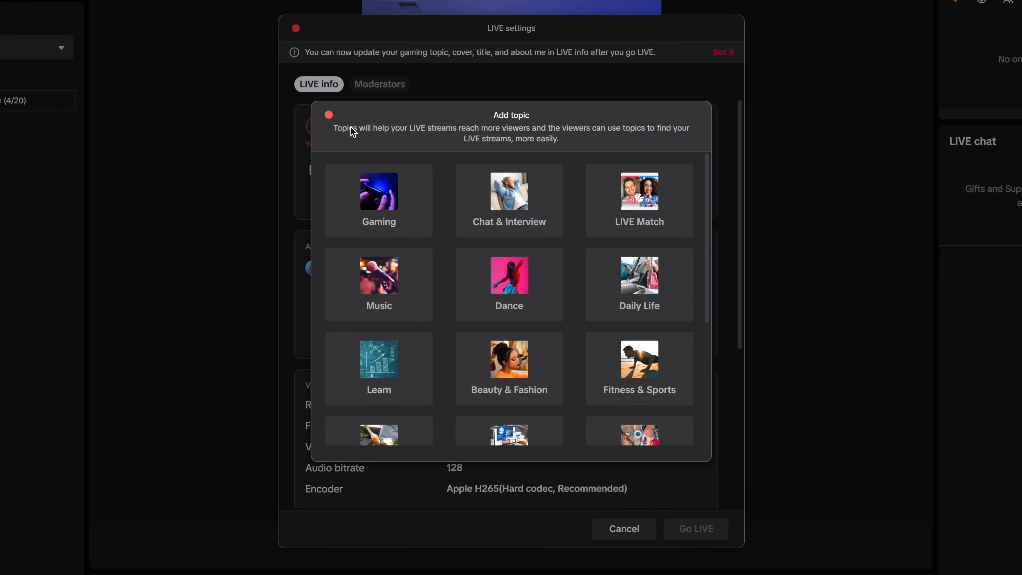
left_click(403, 211)
left_click(392, 203)
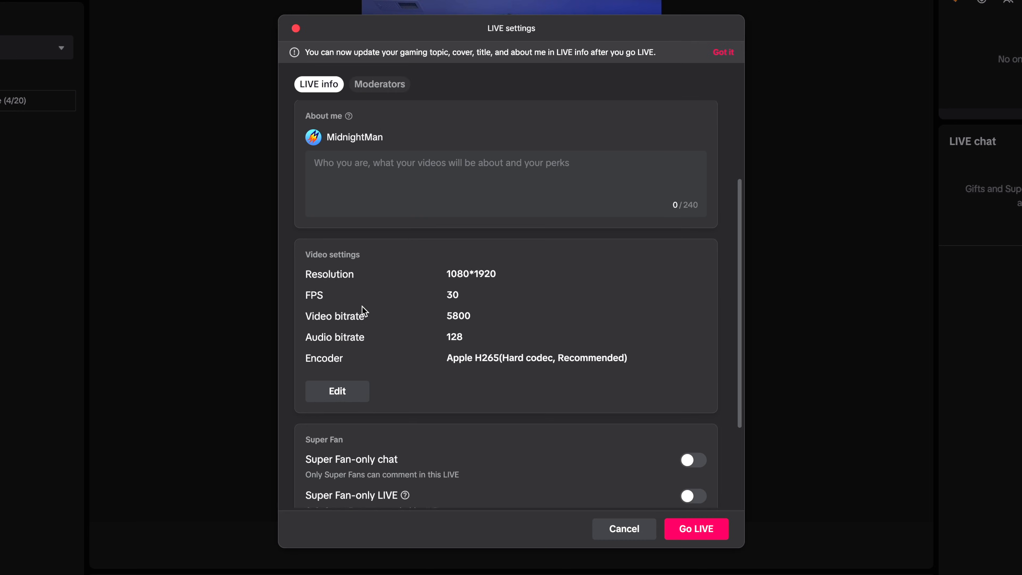
- Review the video, Super Fan and audience settings for the stream and start the LIVE broadcast
scroll(404, 312, "down", 2)
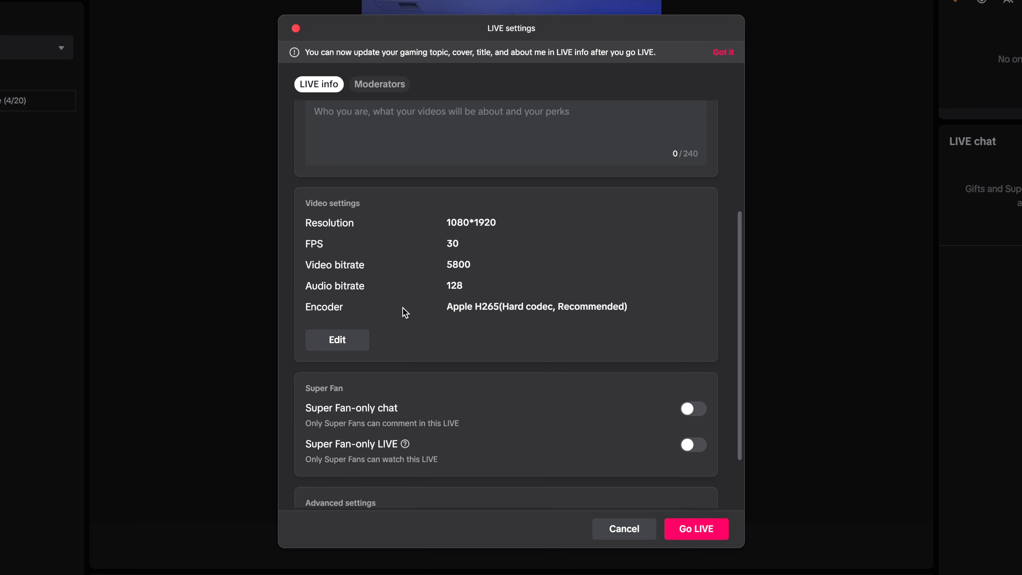
scroll(404, 312, "down", 3)
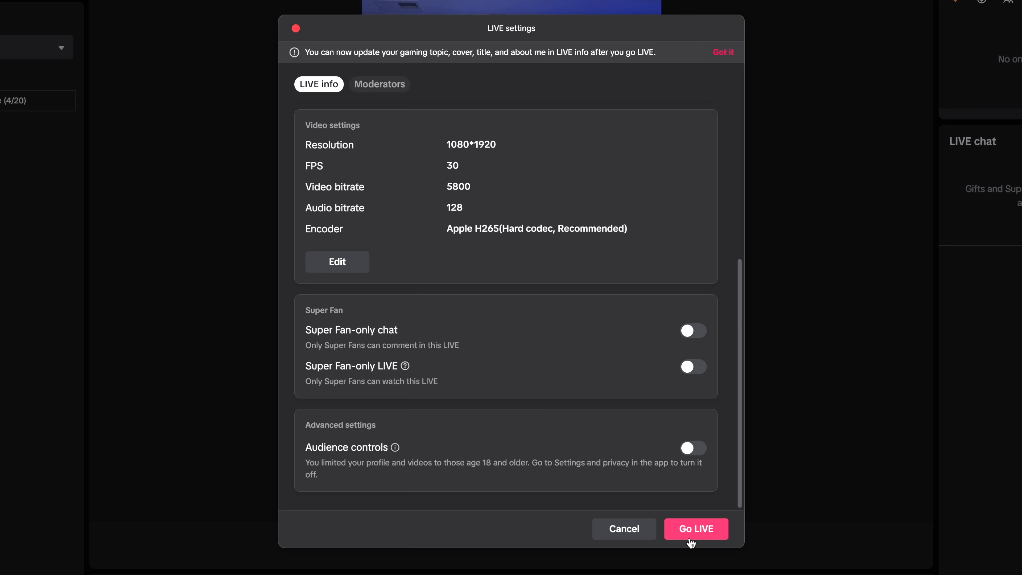
left_click(691, 529)
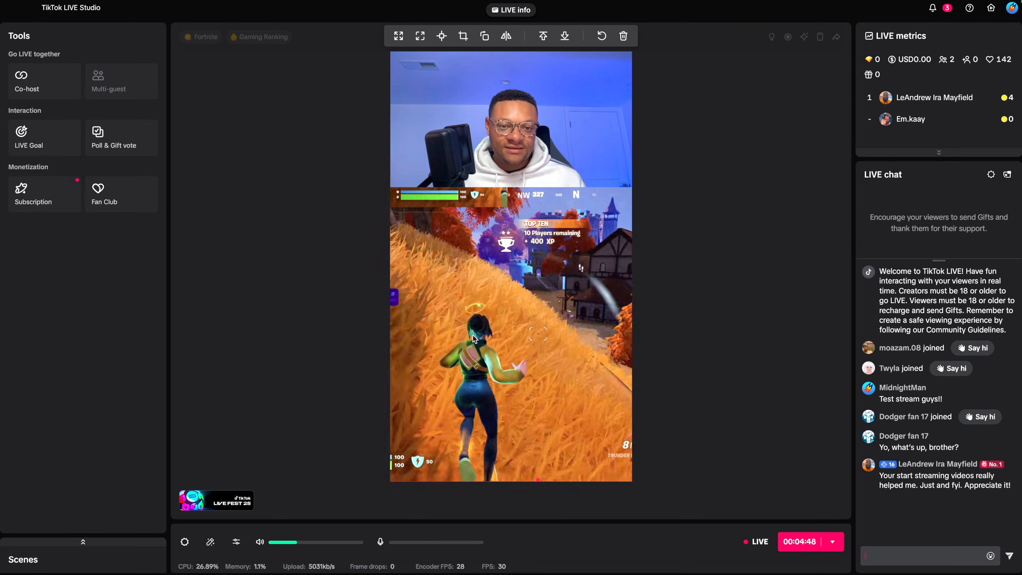
- End the running LIVE stream and confirm ending it now
left_click(831, 541)
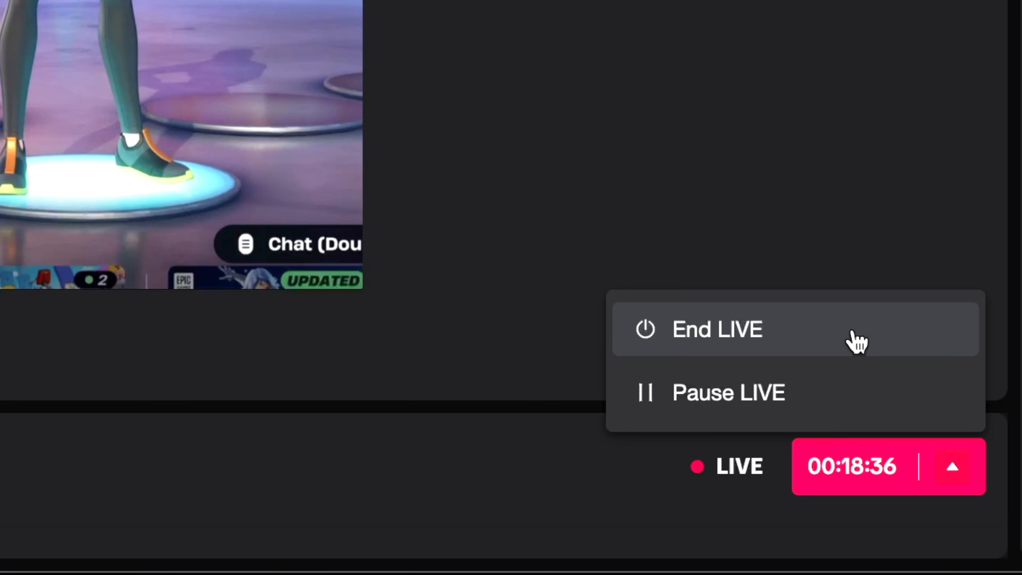
left_click(855, 341)
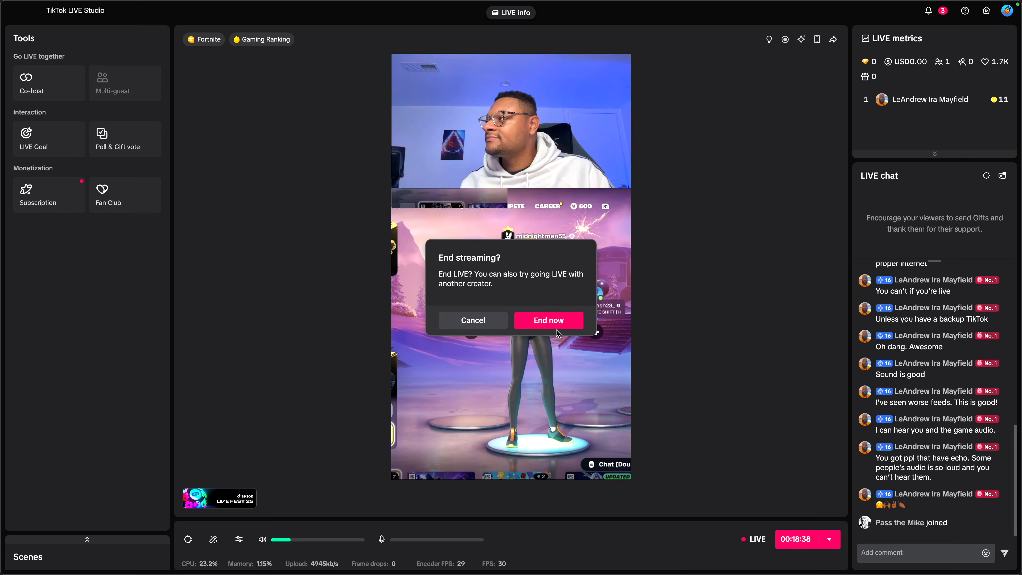
left_click(546, 328)
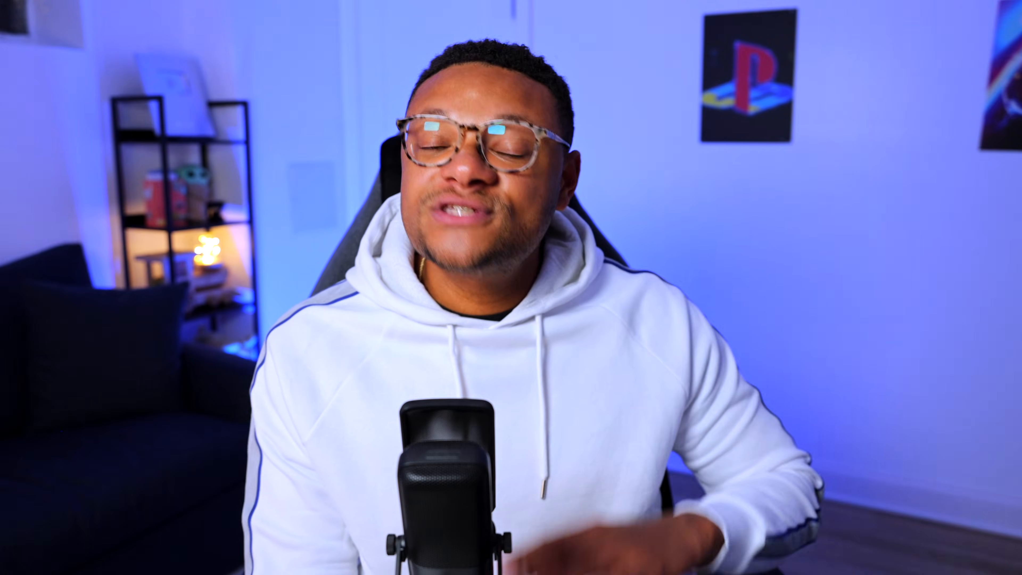